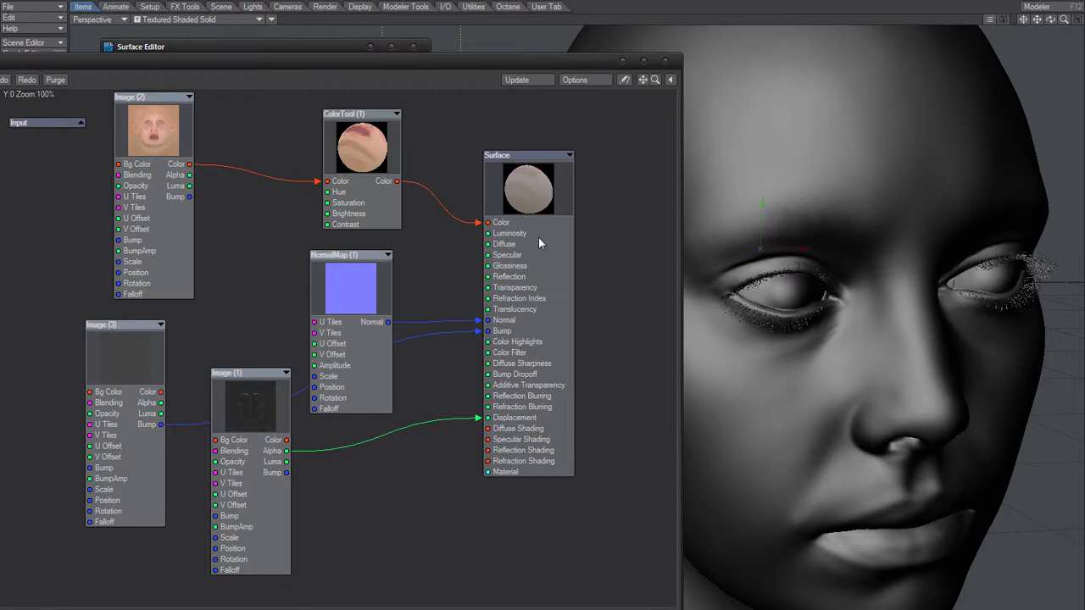
# - Switch to the file explorer and look through the Displacement and Color_unpainted texture folders inside Digital Emily
pyautogui.hotkey('alt', 'Tab')
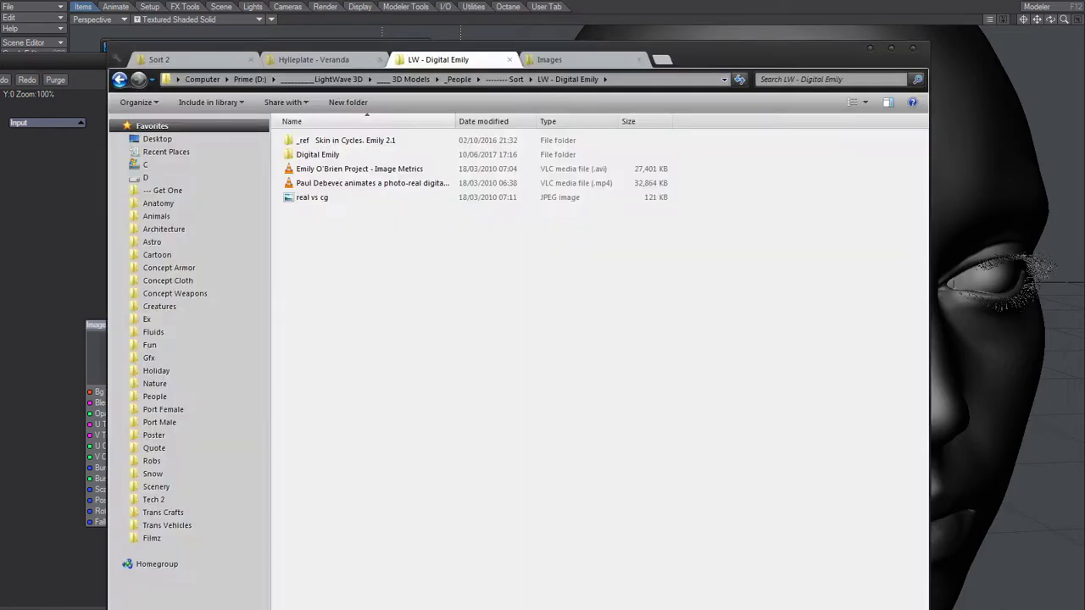
pyautogui.doubleClick(327, 153)
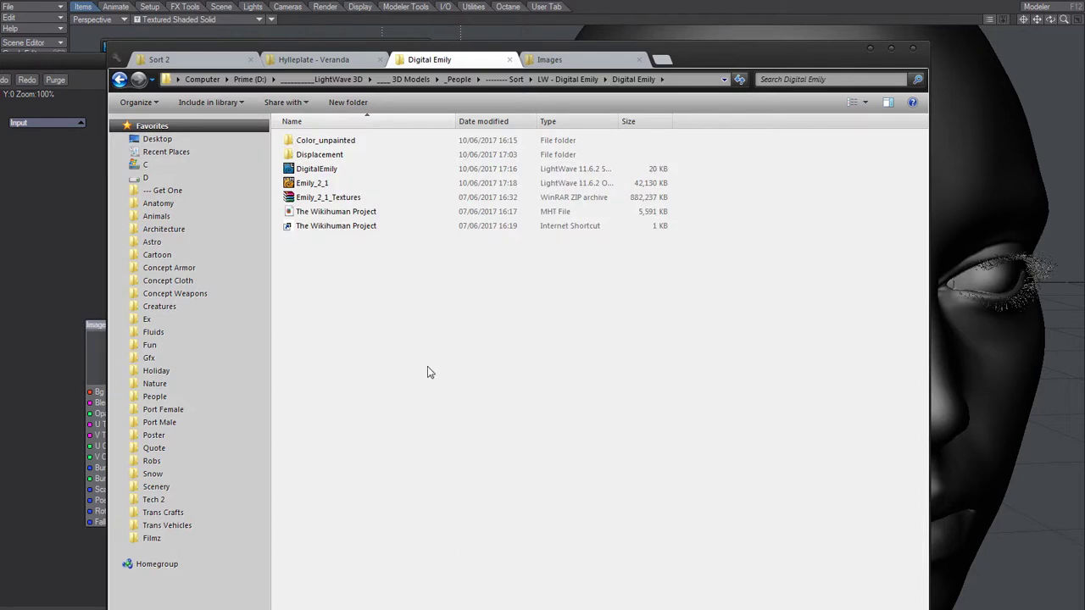
pyautogui.click(335, 196)
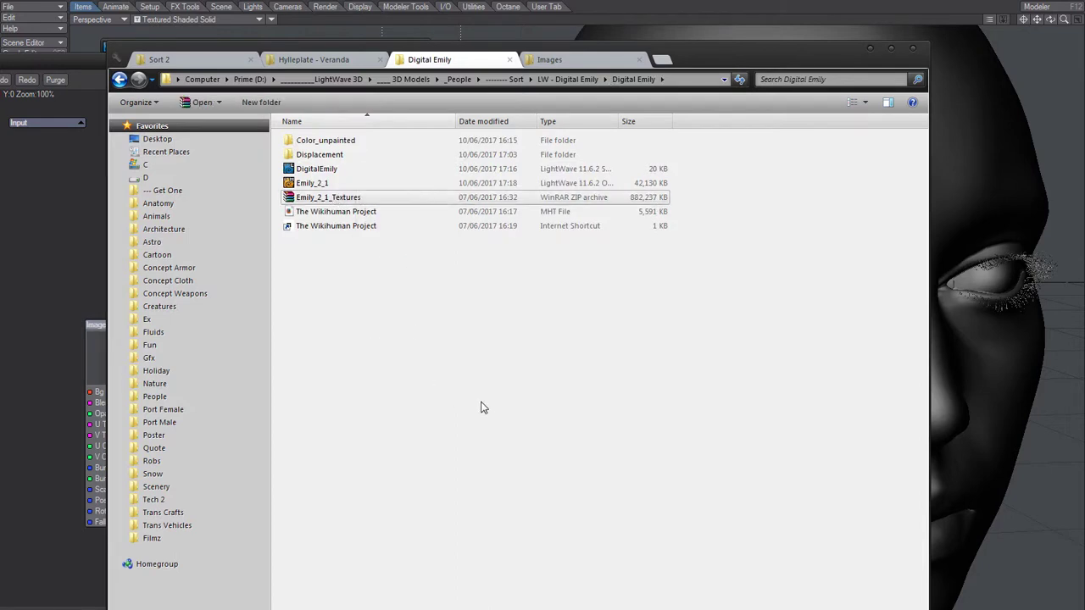
pyautogui.doubleClick(331, 157)
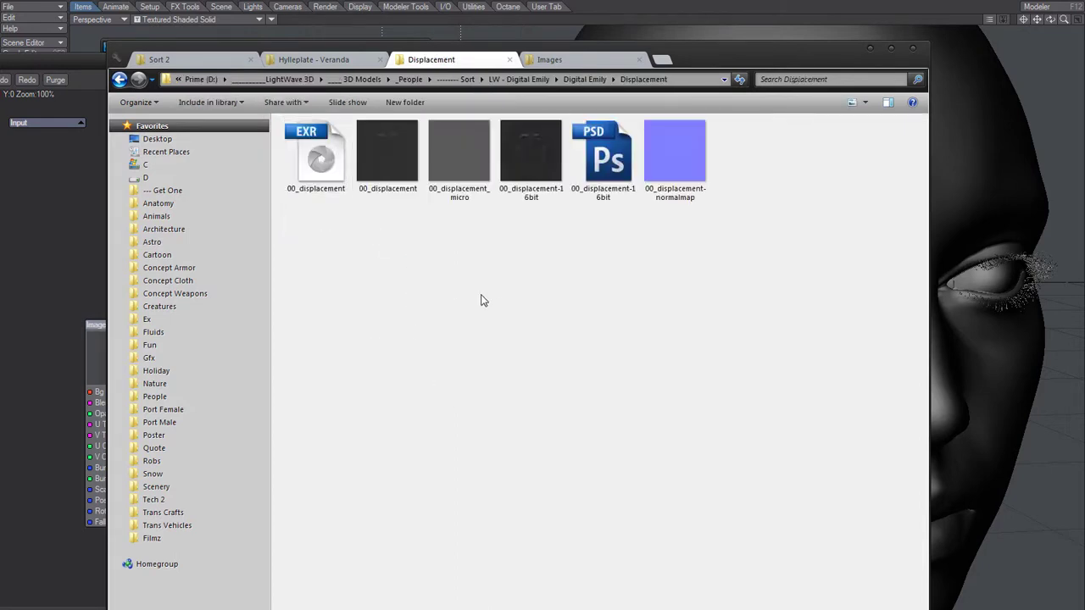
pyautogui.moveTo(320, 161)
pyautogui.mouseDown()
pyautogui.moveTo(322, 193)
pyautogui.moveTo(322, 162)
pyautogui.mouseUp()
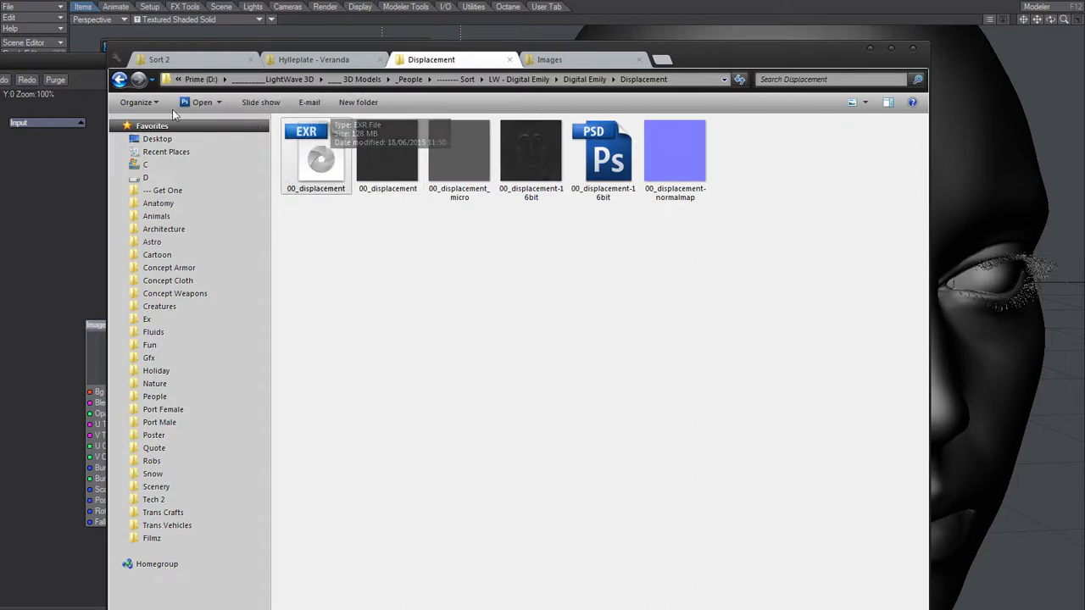
pyautogui.click(119, 79)
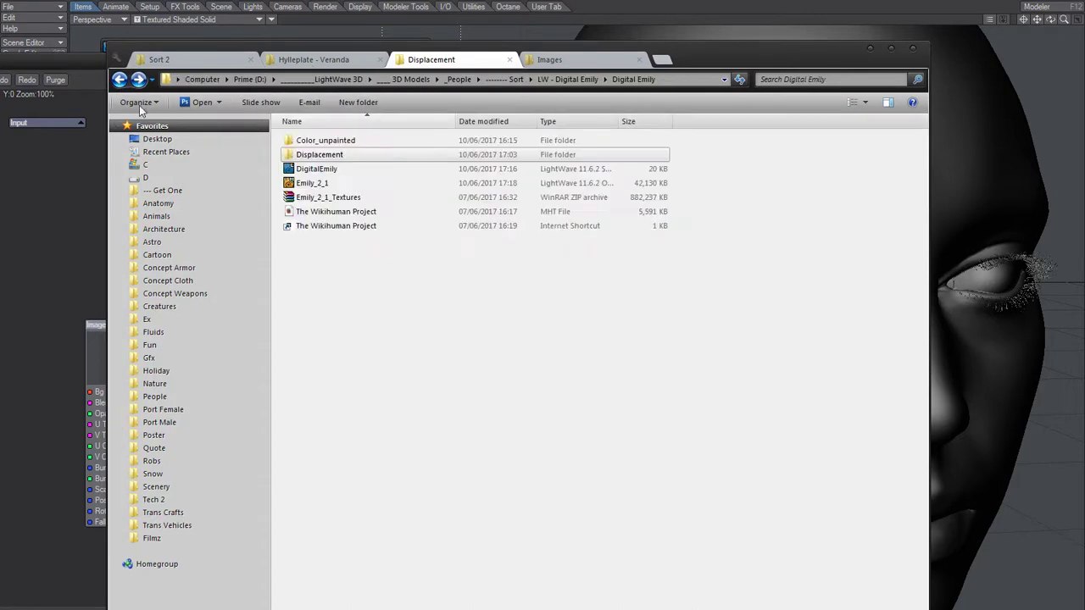
pyautogui.doubleClick(343, 142)
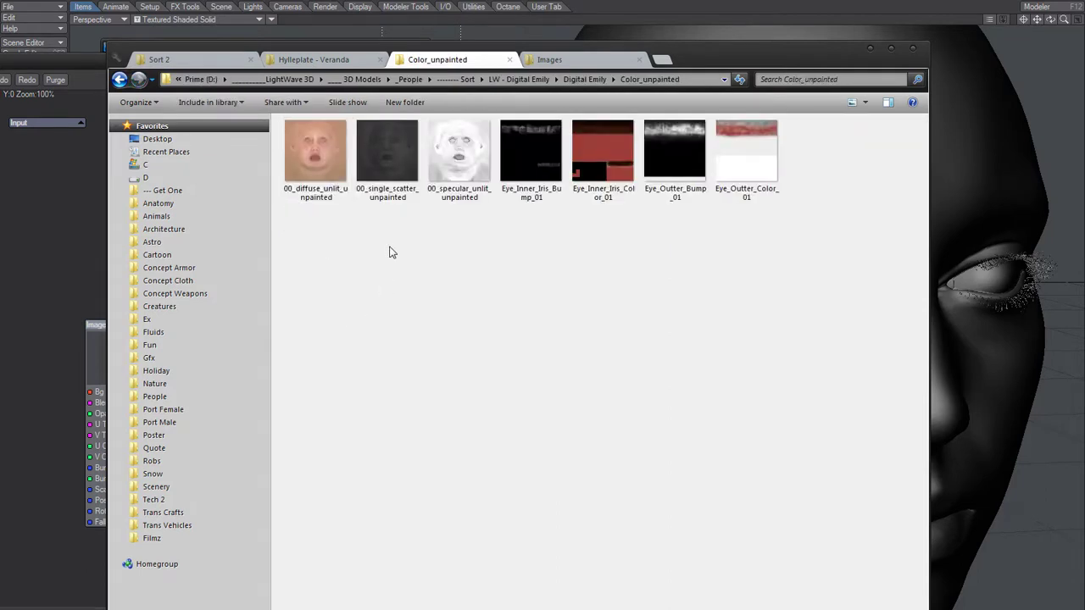
pyautogui.hotkey('alt', 'Left')
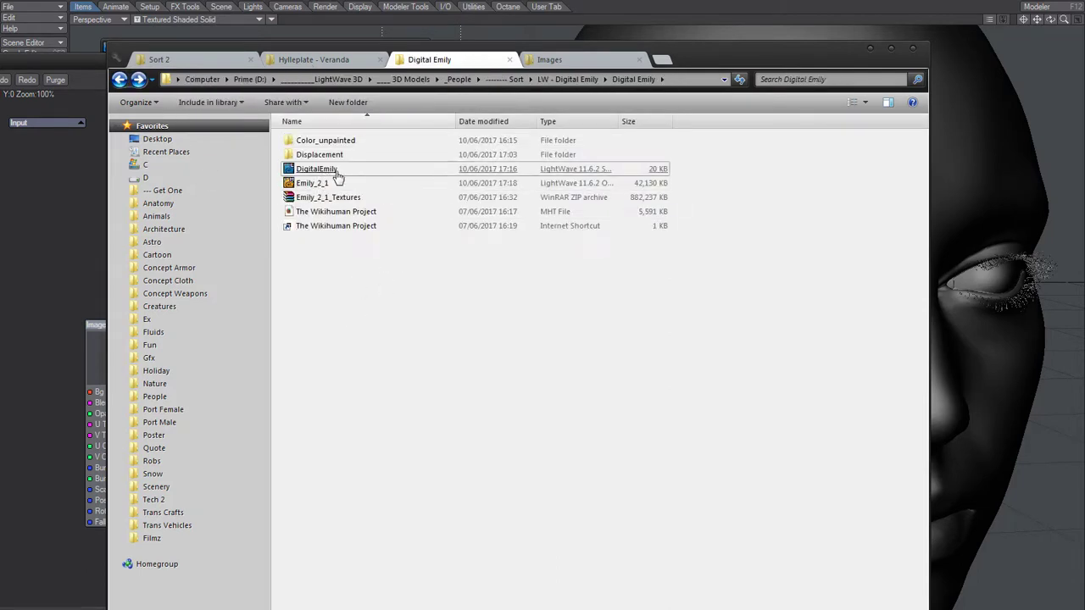
# - Open the Emily_2_1_Textures archive and examine the displacement EXR files in its Textures/Displacement folder
pyautogui.doubleClick(327, 197)
pyautogui.click(476, 245)
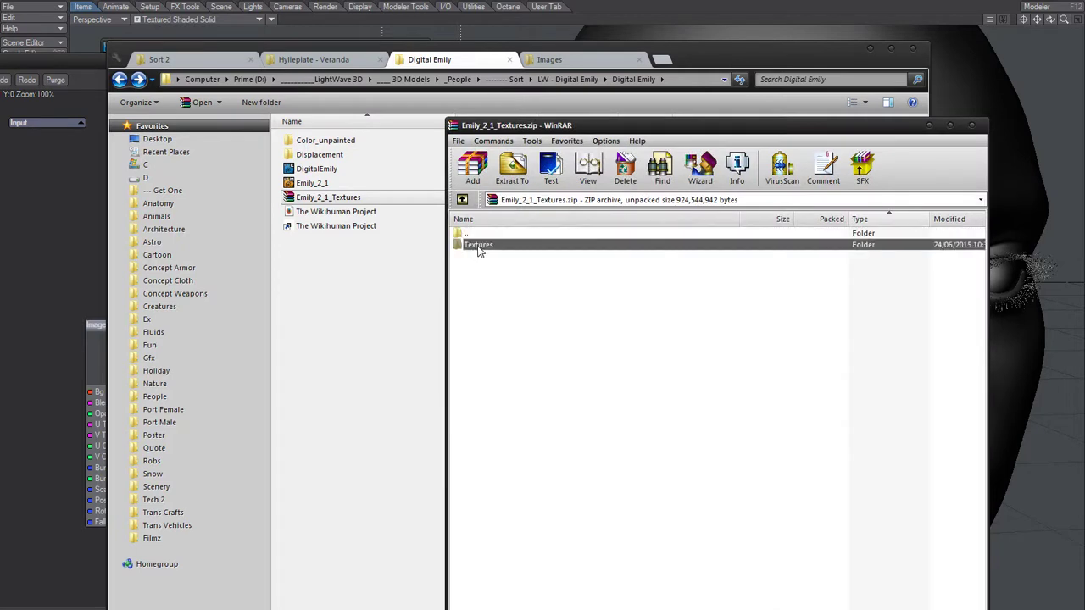
pyautogui.press('Return')
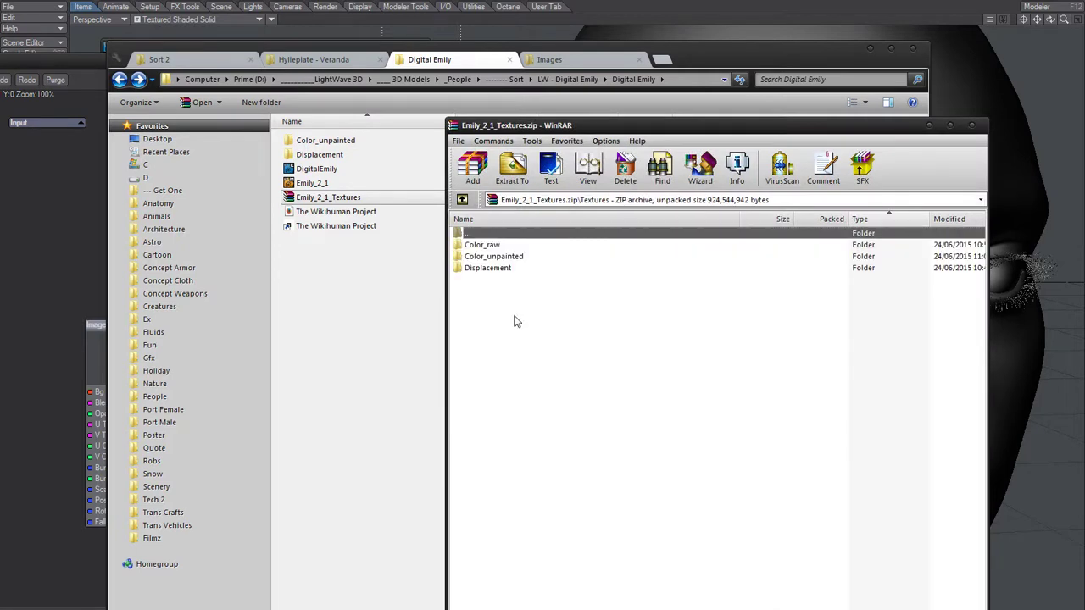
pyautogui.click(498, 268)
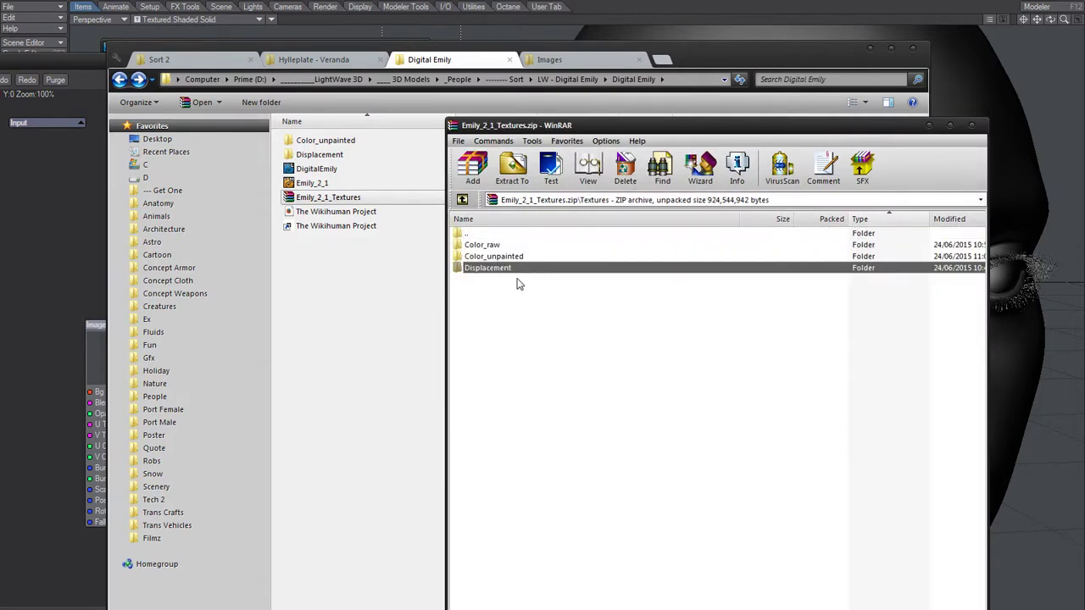
pyautogui.press('Return')
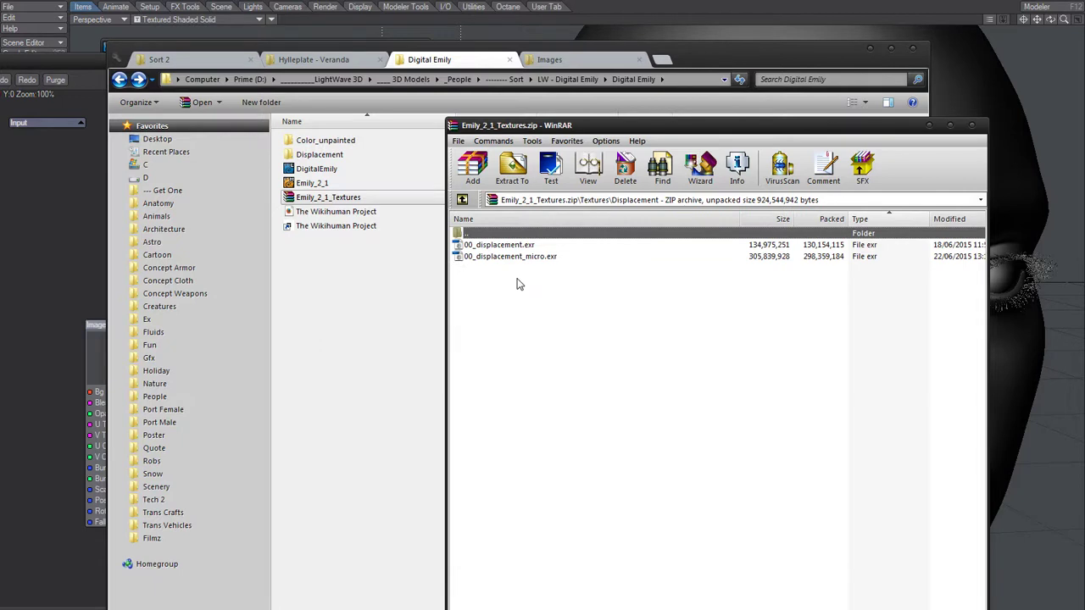
pyautogui.click(815, 257)
pyautogui.click(499, 245)
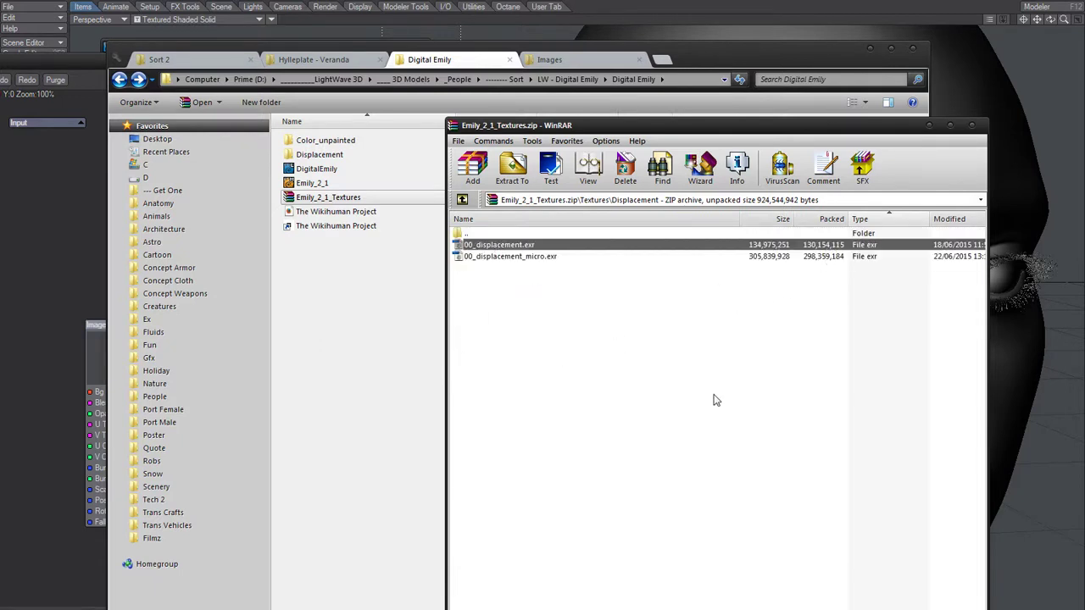
# - Examine the diffuse, single scatter and specular EXR maps in the archive's Color_unpainted folder, and return to LightWave Layout's node editor
pyautogui.click(463, 200)
pyautogui.click(491, 246)
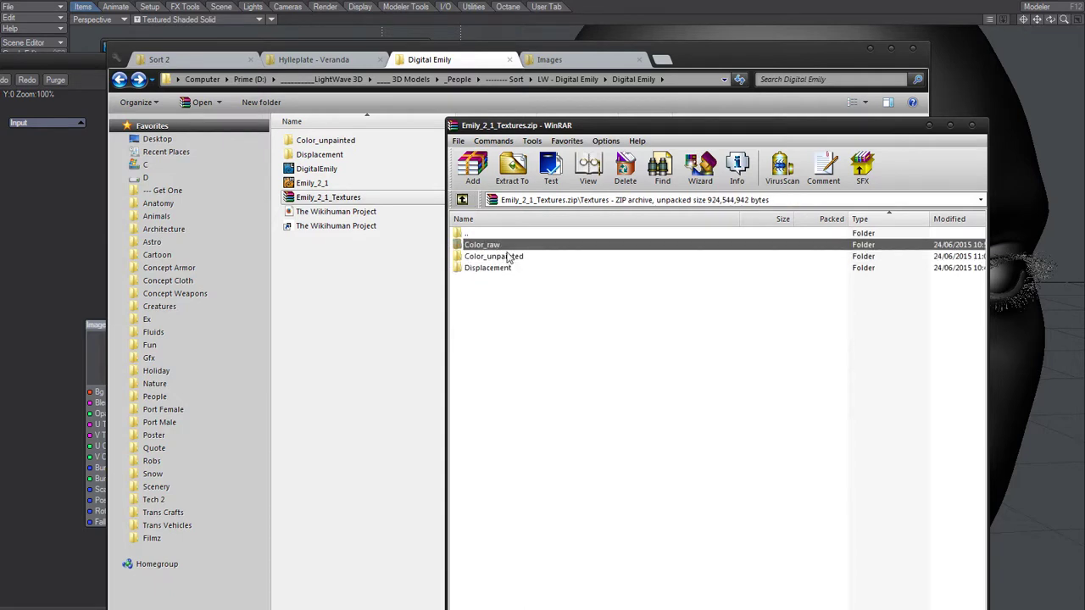
pyautogui.doubleClick(507, 256)
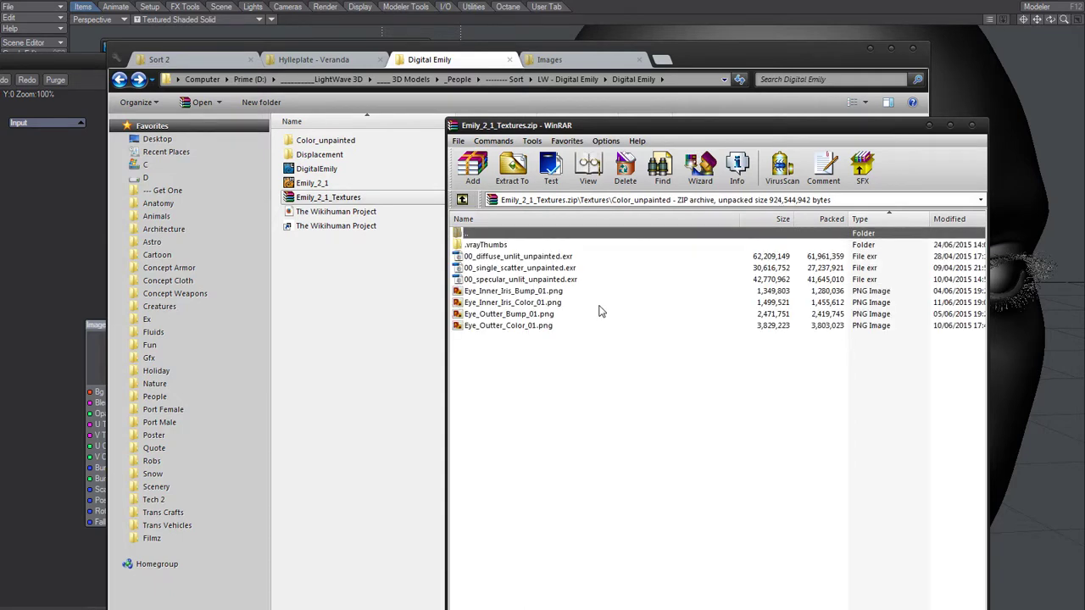
pyautogui.click(510, 257)
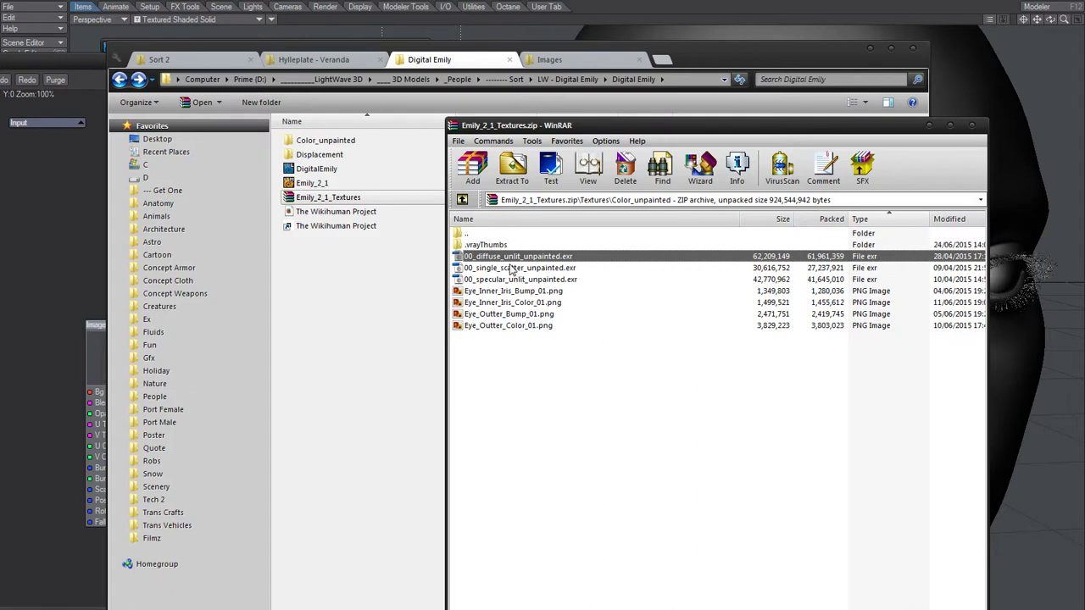
pyautogui.click(511, 268)
pyautogui.click(511, 280)
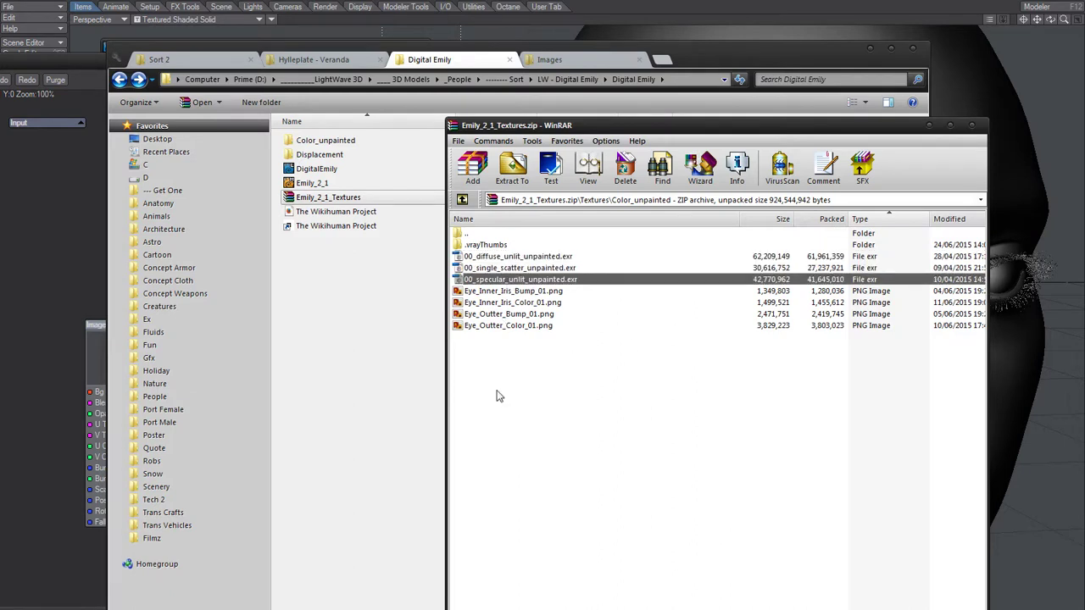
pyautogui.click(974, 128)
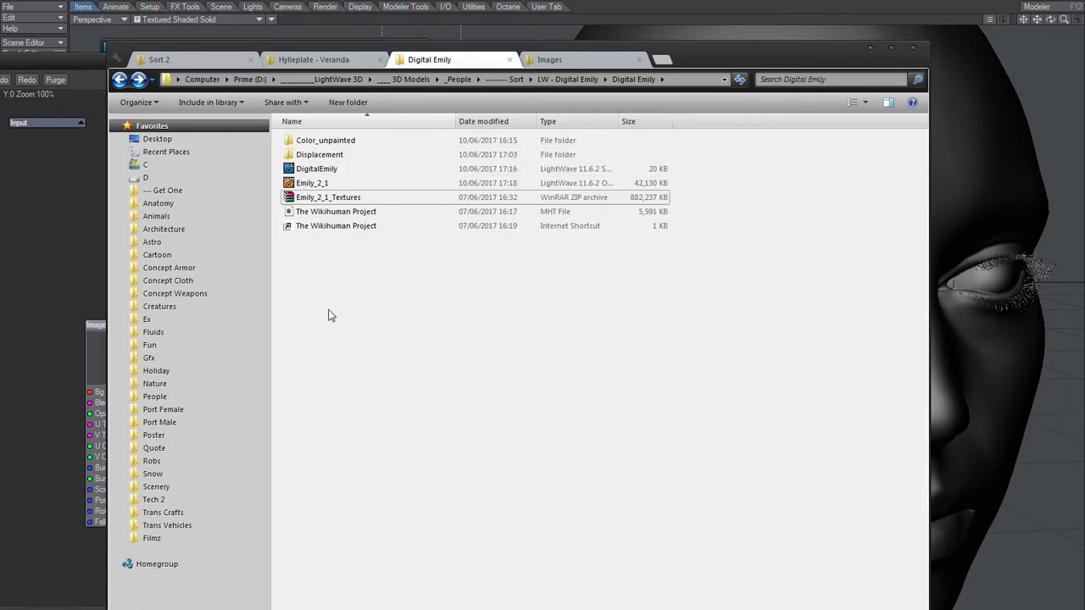
pyautogui.click(869, 48)
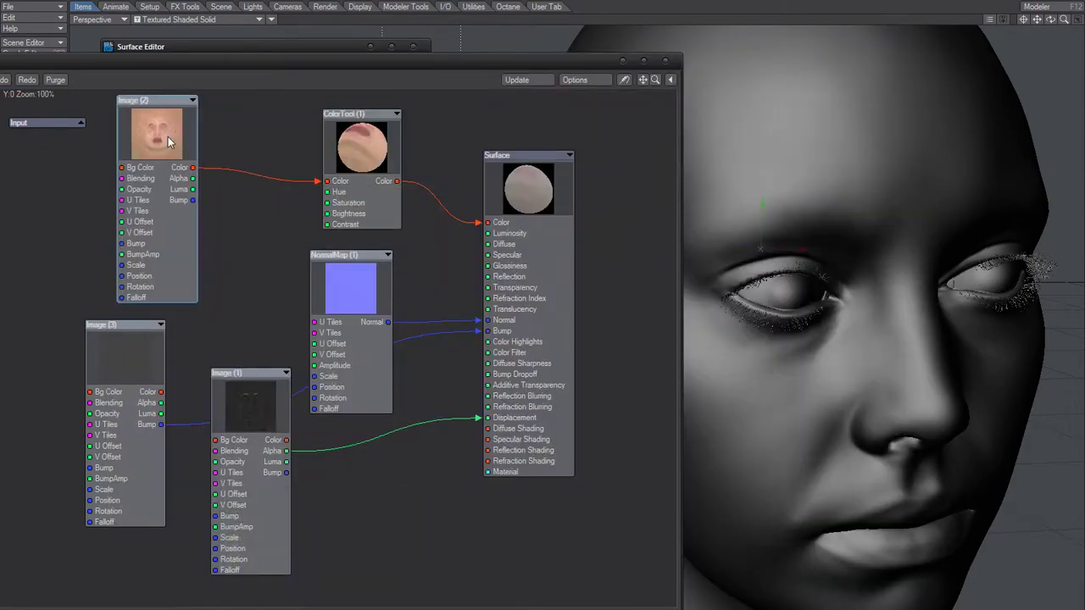
# - Move the Image (2) node closer to ColorTool (1) and nudge the NormalMap (1), Image (3) and Image (1) nodes slightly
pyautogui.moveTo(156, 135); pyautogui.dragTo(185, 135)
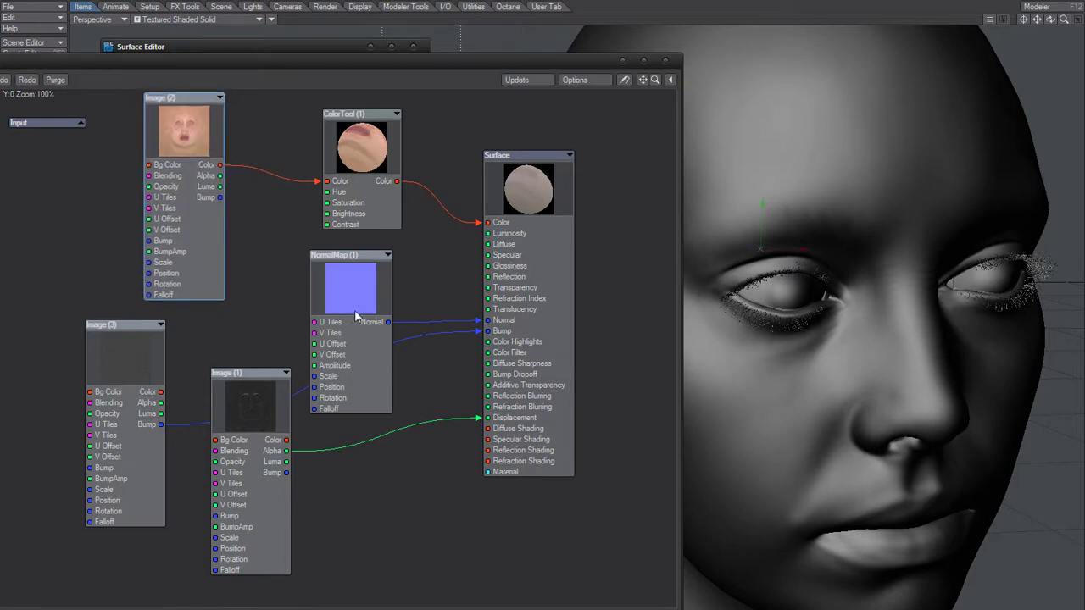
pyautogui.moveTo(347, 262)
pyautogui.mouseDown()
pyautogui.moveTo(368, 279)
pyautogui.moveTo(349, 265)
pyautogui.mouseUp()
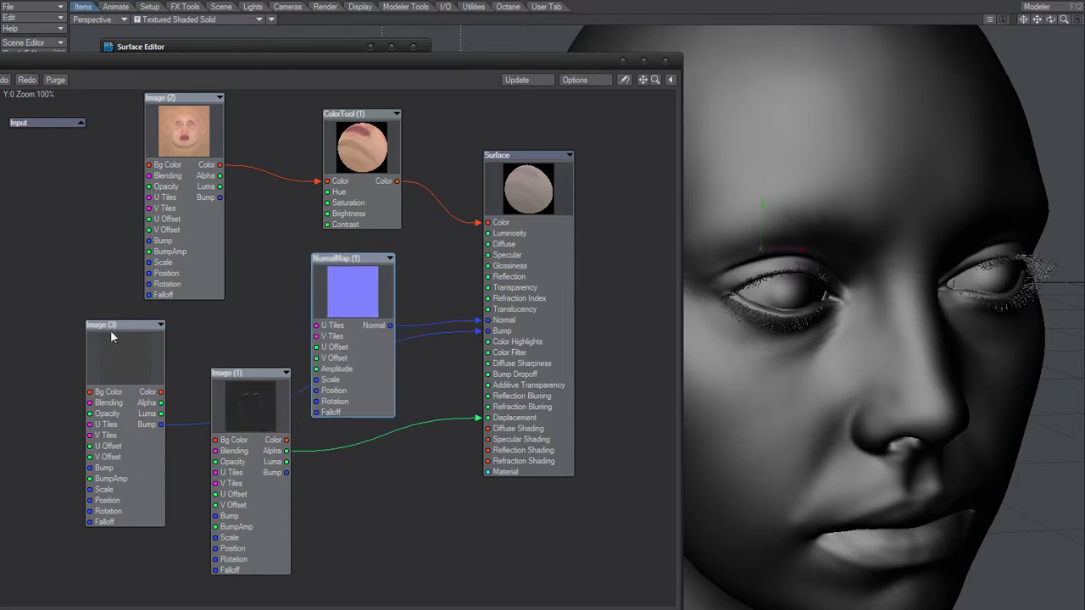
pyautogui.moveTo(113, 325)
pyautogui.mouseDown()
pyautogui.moveTo(113, 337)
pyautogui.moveTo(116, 327)
pyautogui.mouseUp()
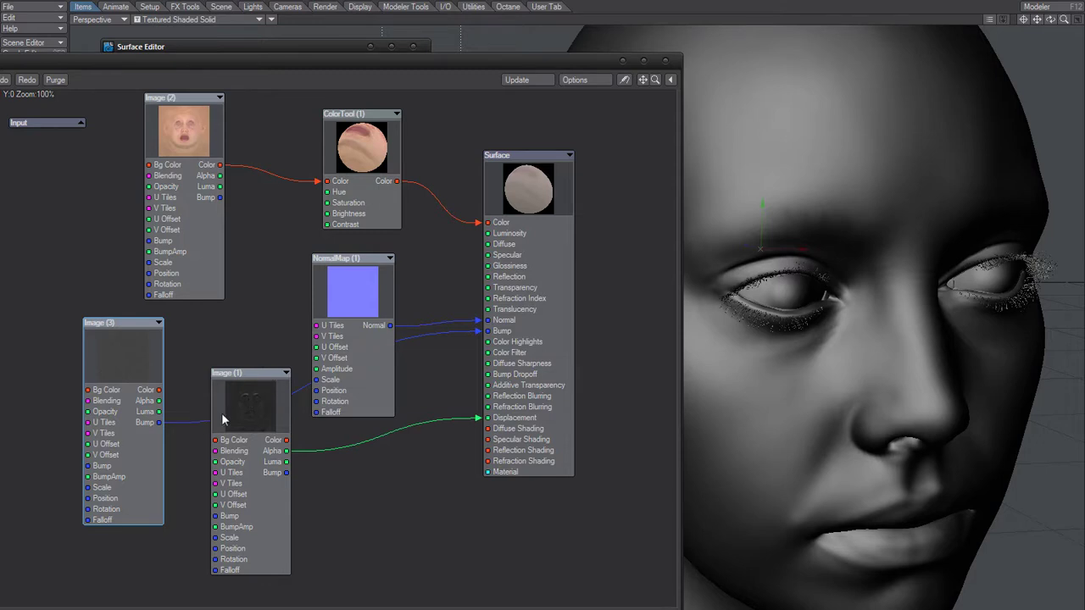
pyautogui.moveTo(243, 382); pyautogui.dragTo(242, 384)
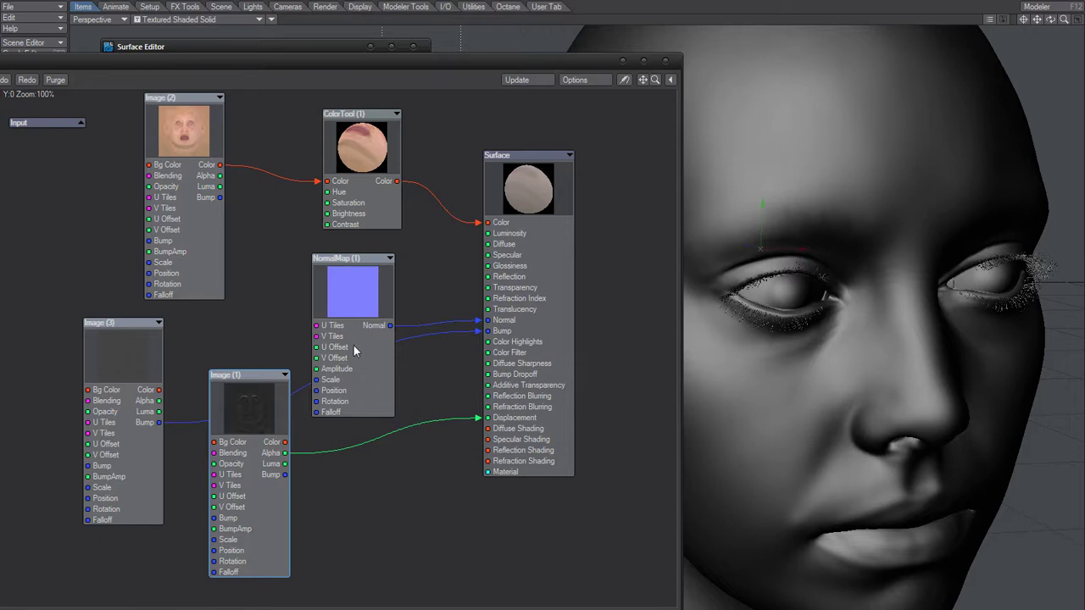
pyautogui.moveTo(245, 411)
pyautogui.mouseDown()
pyautogui.moveTo(244, 399)
pyautogui.moveTo(252, 402)
pyautogui.mouseUp()
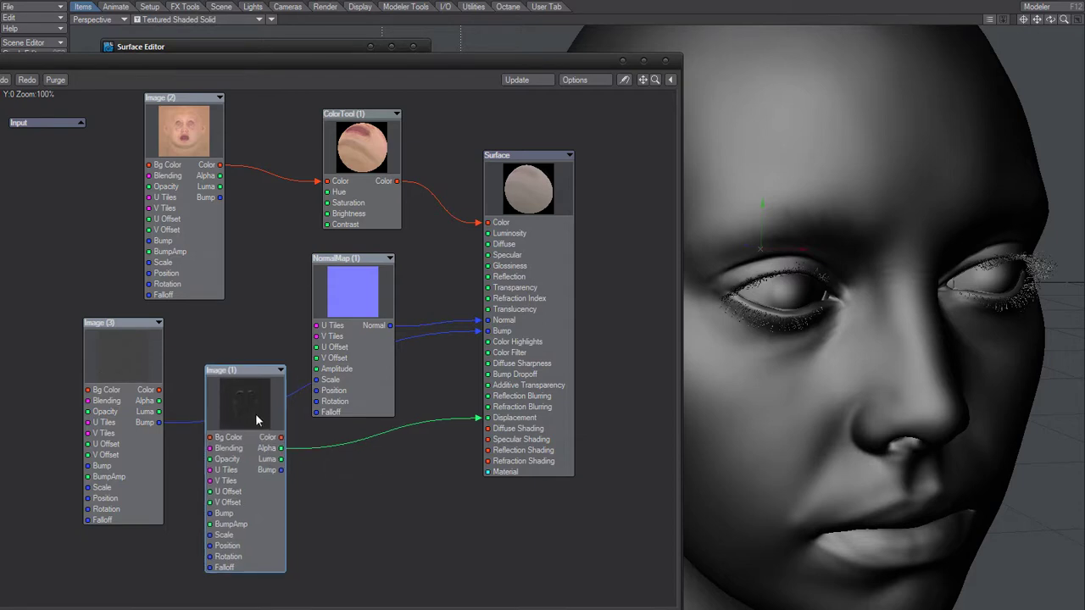
pyautogui.moveTo(256, 413); pyautogui.dragTo(249, 405)
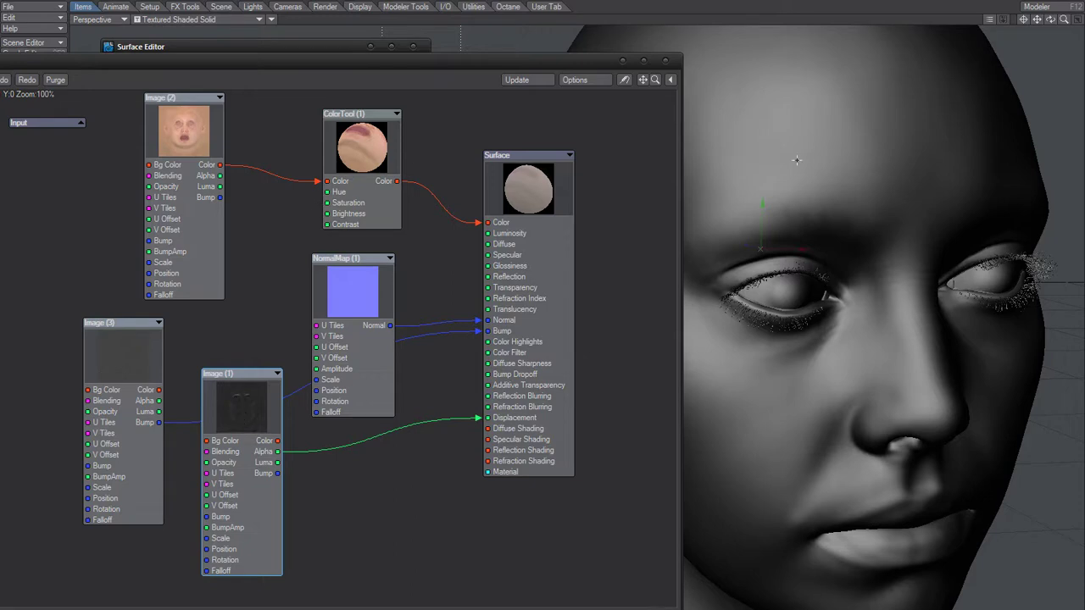
# - Inspect the head mesh in Textured Shaded Solid Wireframe display and restore the viewport to Textured Shaded Solid
pyautogui.click(271, 19)
pyautogui.click(271, 18)
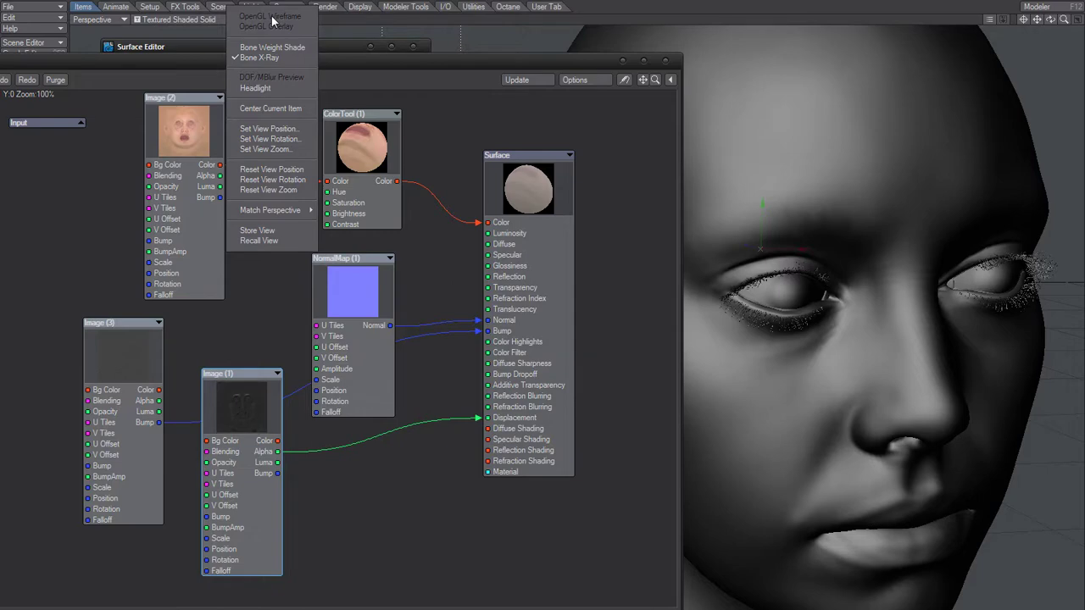
pyautogui.click(175, 20)
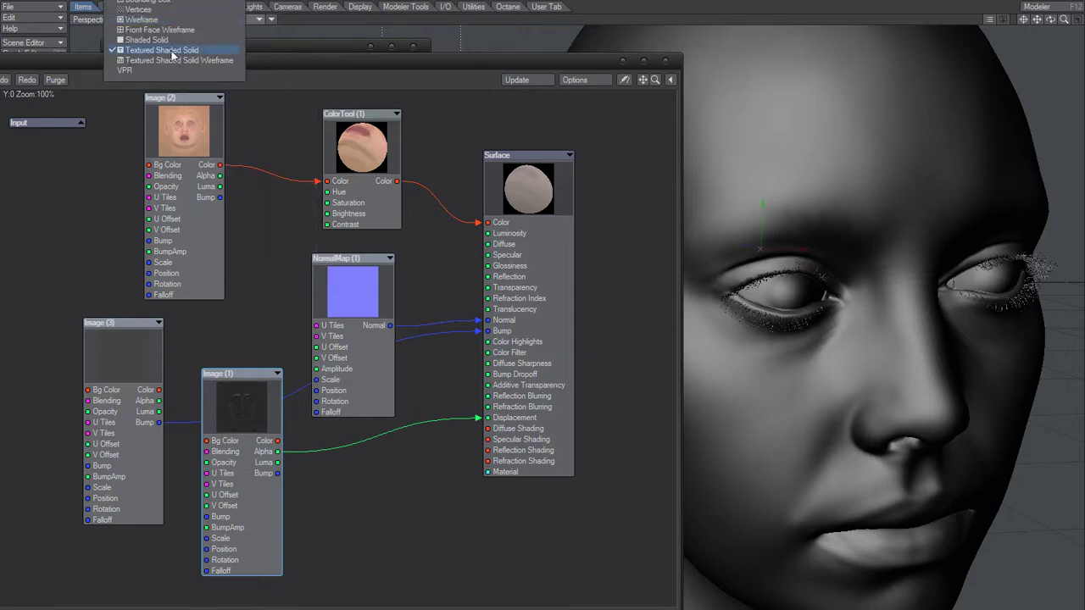
pyautogui.click(173, 61)
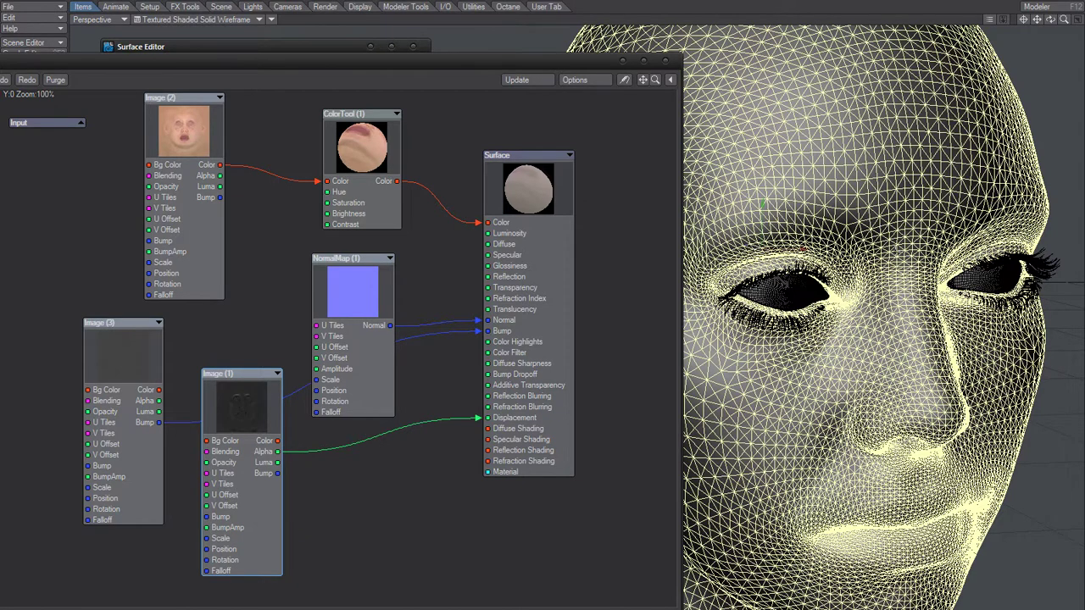
pyautogui.click(198, 20)
pyautogui.click(198, 48)
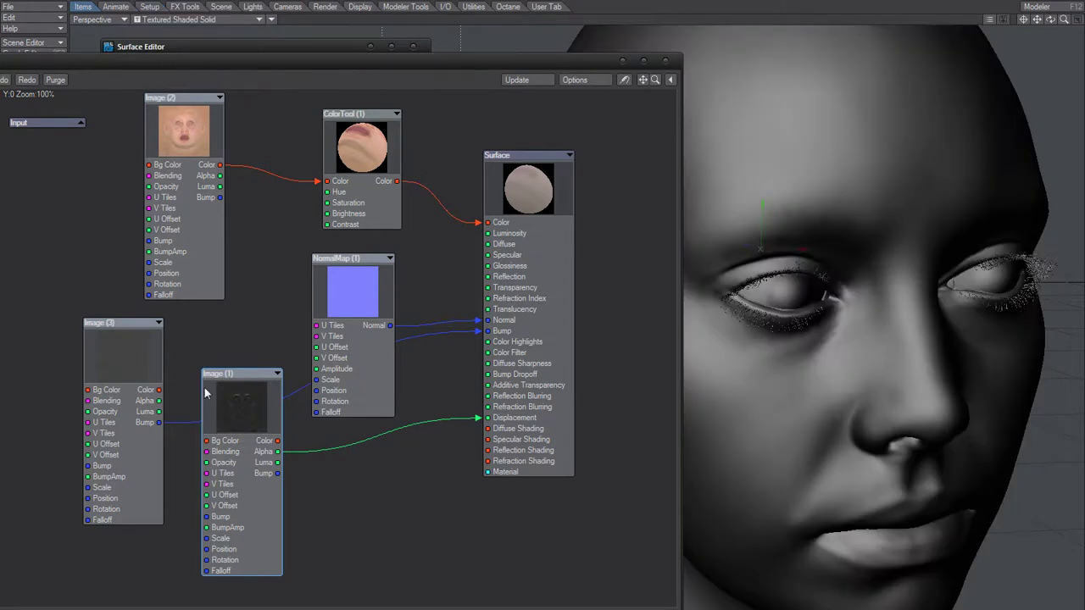
# - Shift the Image (1) node slightly upward in the graph and close the node editor
pyautogui.moveTo(236, 402); pyautogui.dragTo(242, 362)
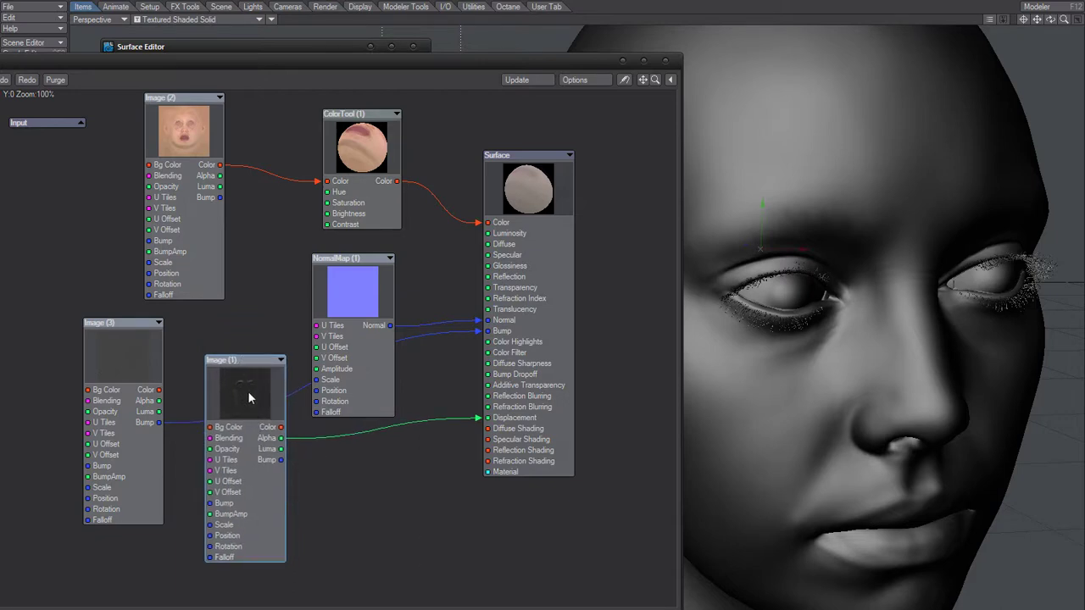
pyautogui.moveTo(247, 359); pyautogui.dragTo(248, 366)
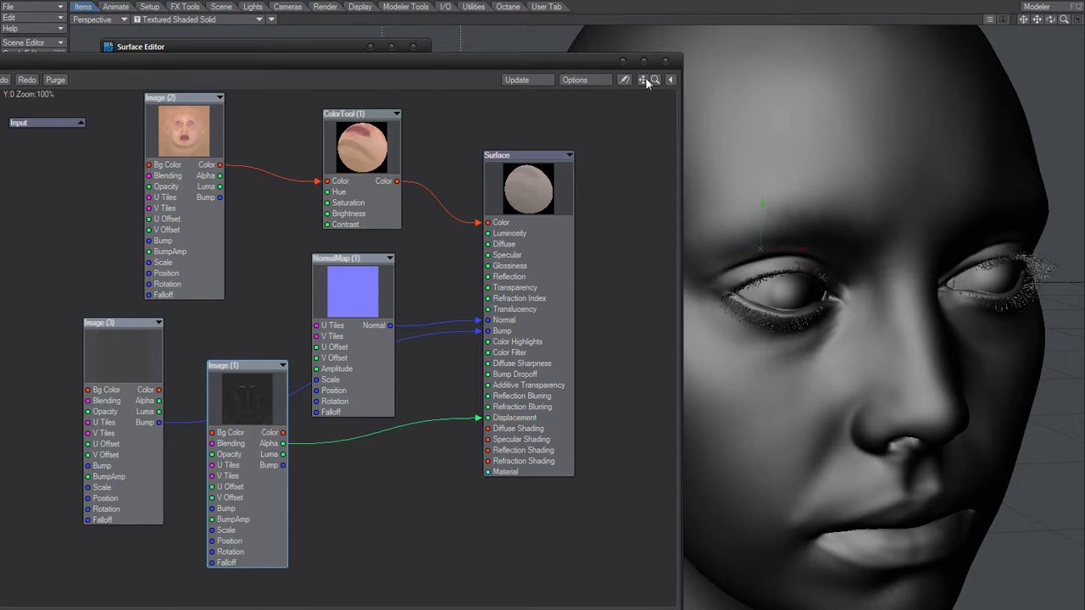
pyautogui.click(665, 61)
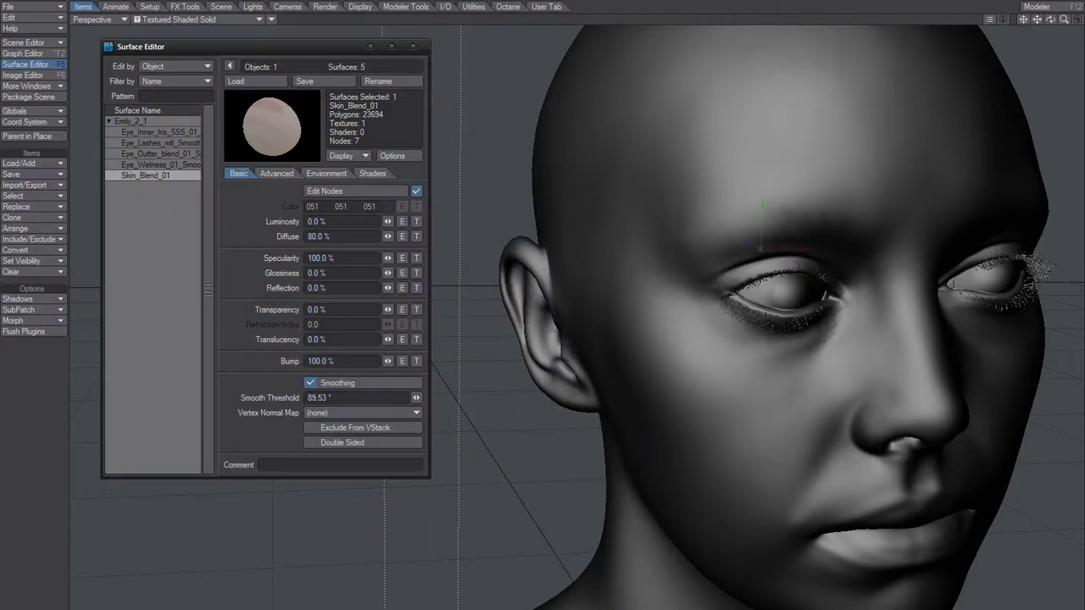
# - Turn off bump displacement in the deformation properties of the Emily_2_1 object
pyautogui.press('p')
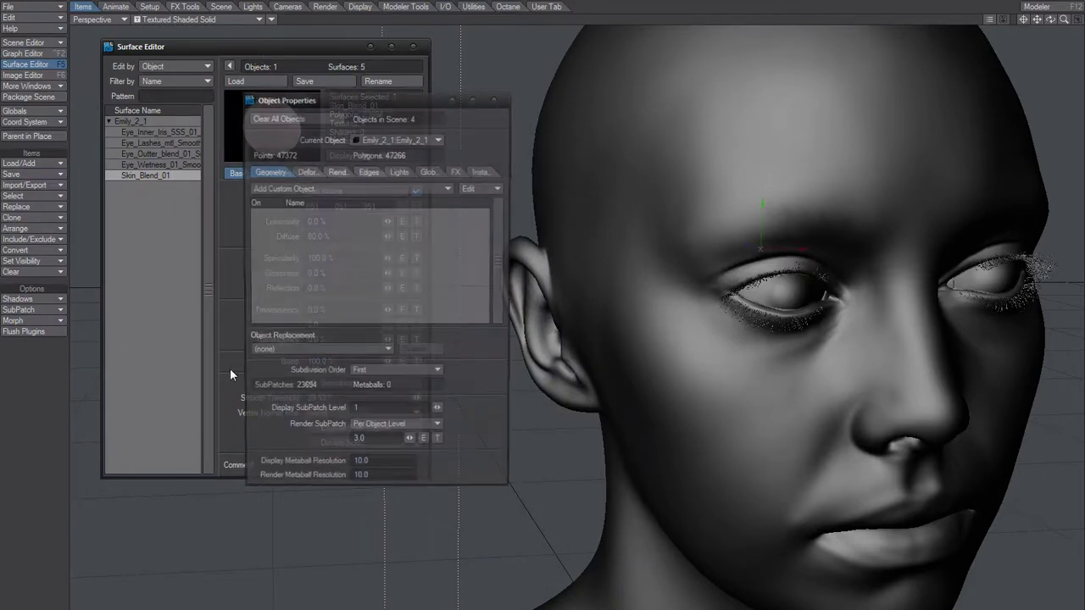
pyautogui.click(299, 170)
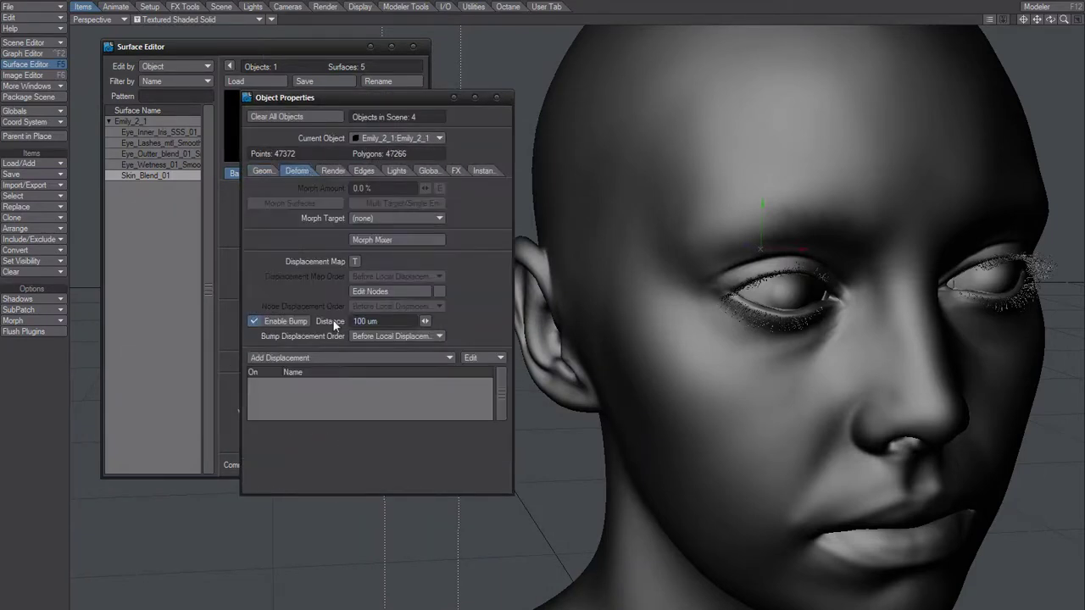
pyautogui.moveTo(373, 96); pyautogui.dragTo(307, 89)
pyautogui.click(218, 313)
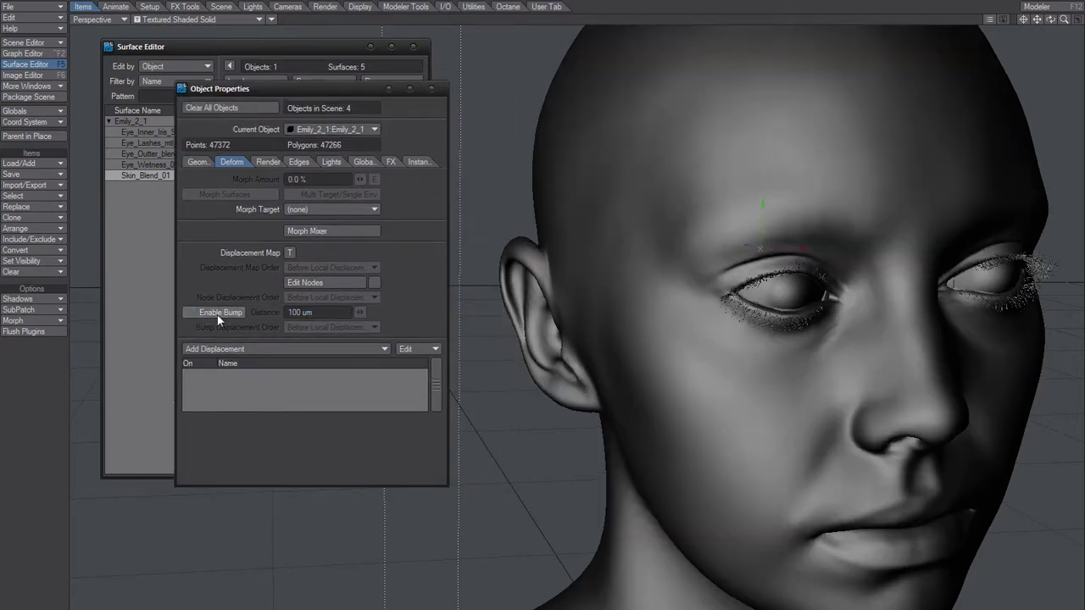
# - Re-enable bump displacement for the Emily_2_1 object with a distance of 100 um and close its properties
pyautogui.click(219, 311)
pyautogui.click(220, 312)
pyautogui.click(220, 315)
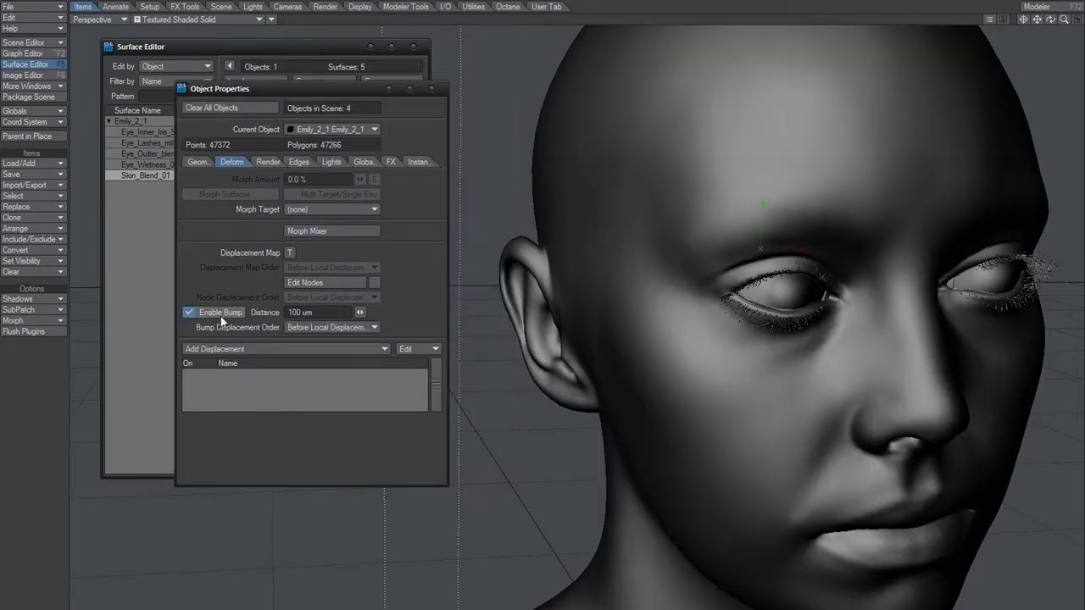
pyautogui.click(321, 313)
pyautogui.press('Return')
pyautogui.click(432, 88)
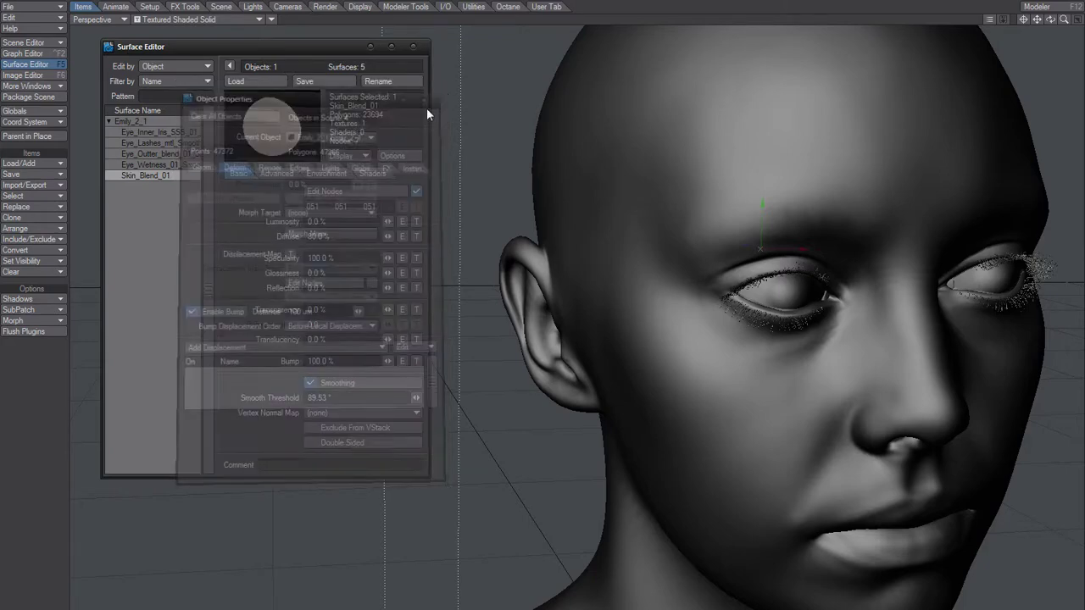
# - Reopen the Skin_Blend_01 node graph and shift the Image (1) node slightly down and the Image (2) node toward ColorTool (1)
pyautogui.click(358, 188)
pyautogui.moveTo(455, 59); pyautogui.dragTo(448, 50)
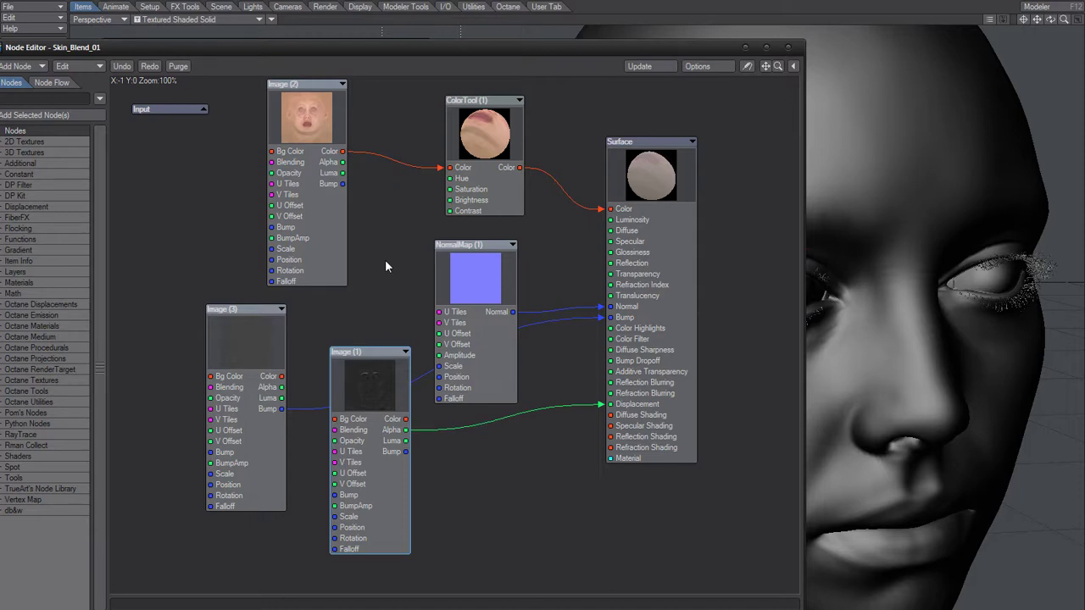
pyautogui.moveTo(366, 356); pyautogui.dragTo(366, 362)
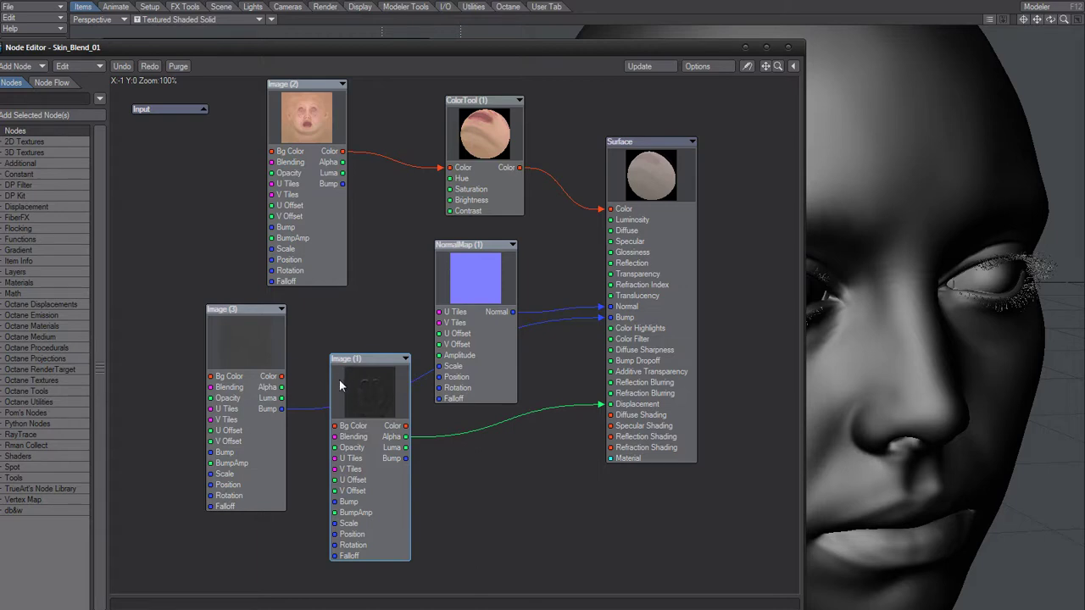
pyautogui.moveTo(569, 51); pyautogui.dragTo(508, 51)
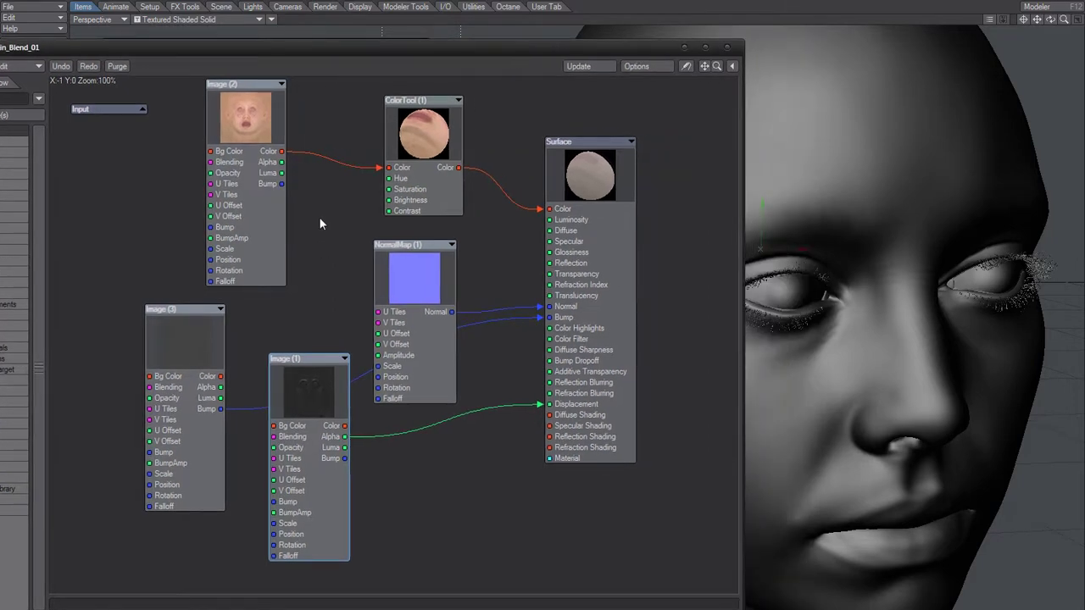
pyautogui.moveTo(247, 120); pyautogui.dragTo(258, 127)
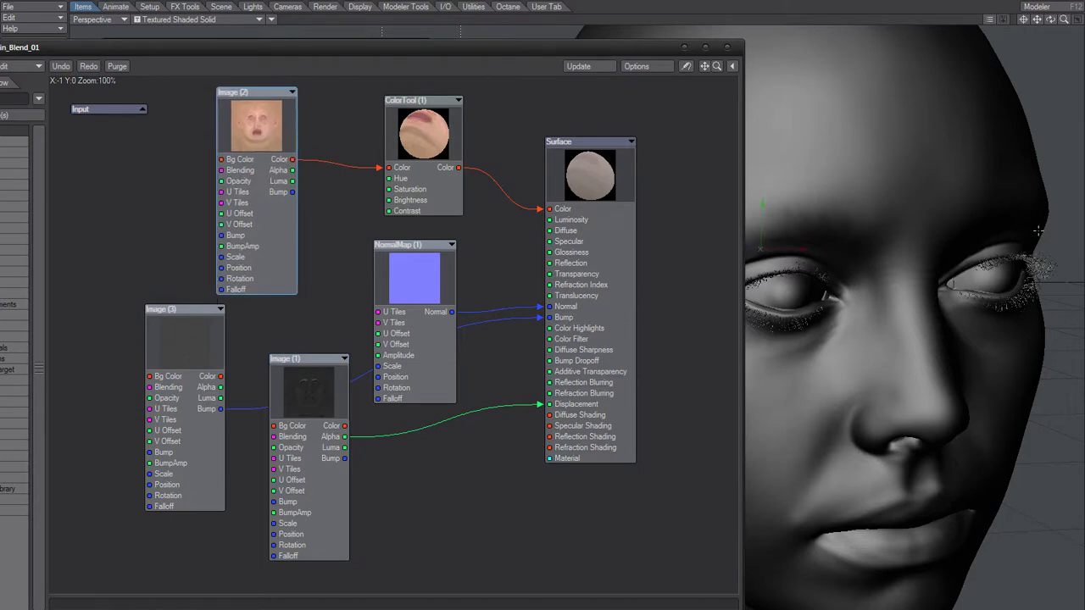
# - Switch the perspective viewport to VPR display and move the ColorTool (1) node closer to Image (2)
pyautogui.click(271, 20)
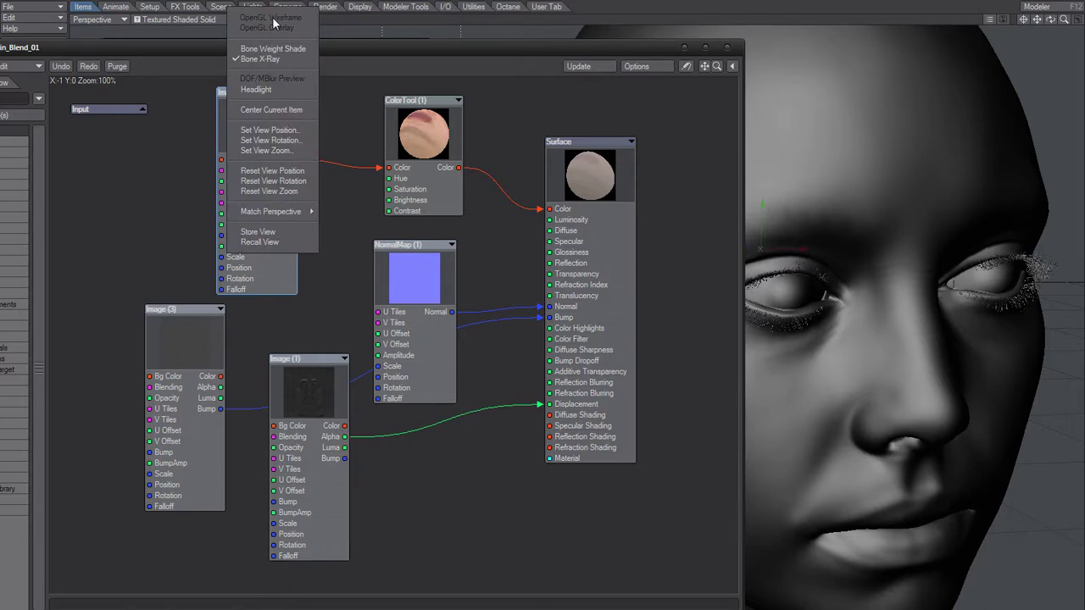
pyautogui.click(178, 20)
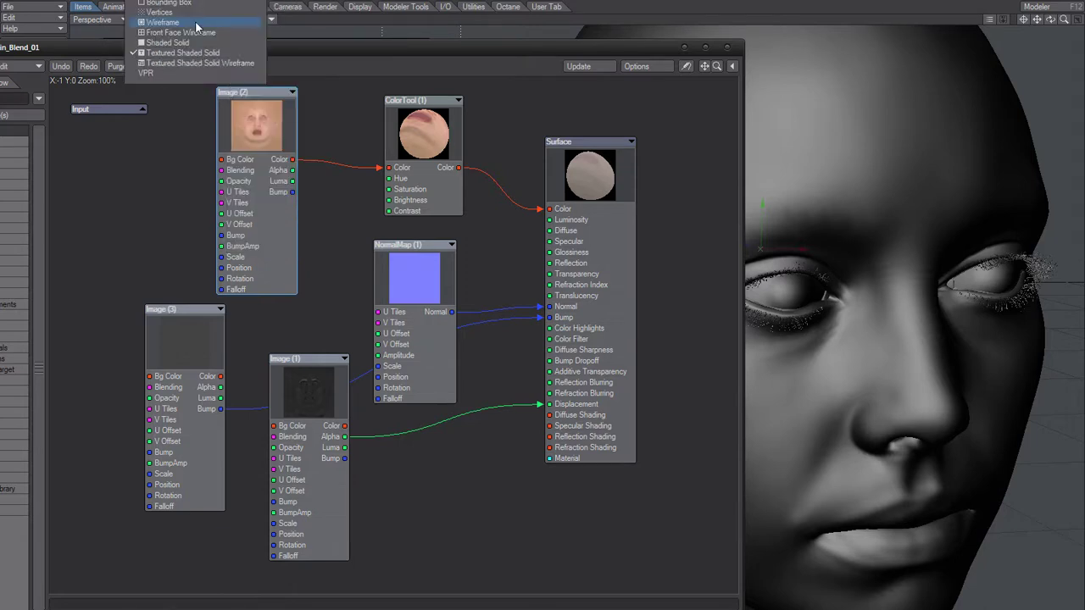
pyautogui.click(172, 74)
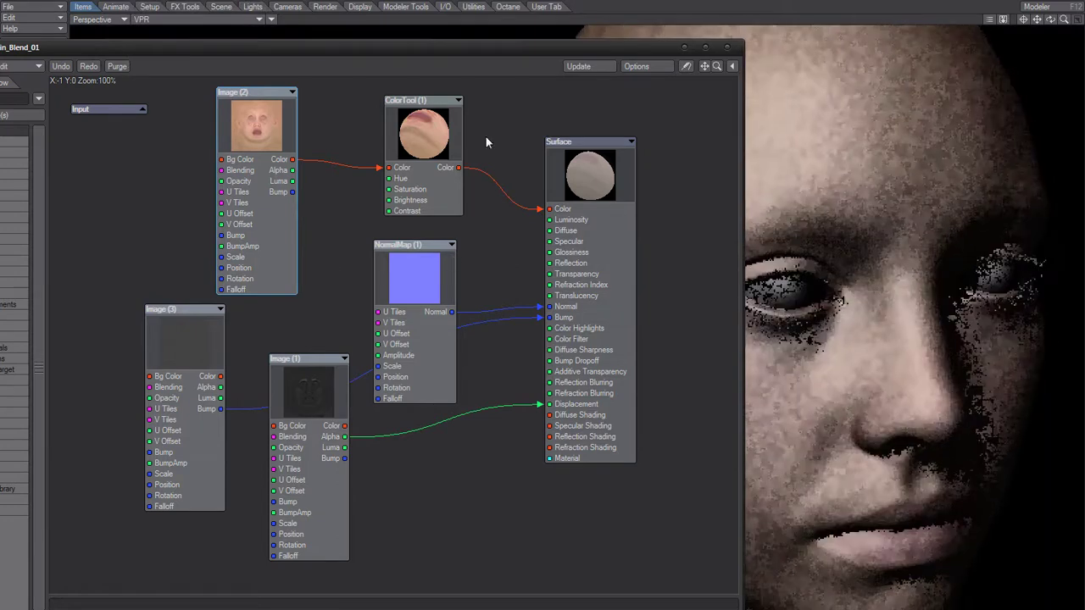
pyautogui.moveTo(418, 127); pyautogui.dragTo(388, 125)
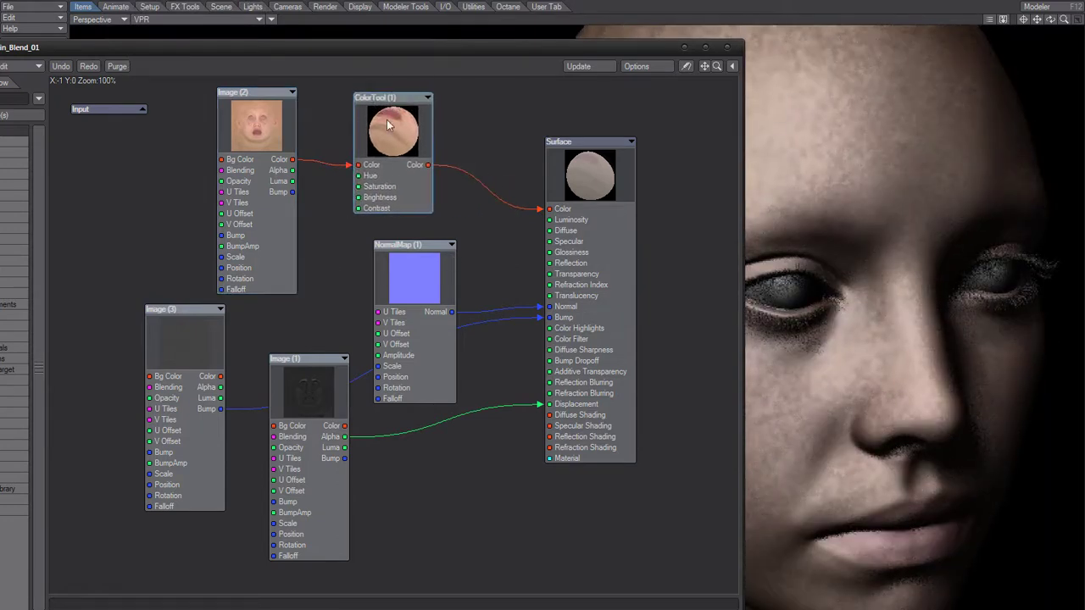
# - Set the ColorTool (1) node's saturation to 150% and contrast to 50%
pyautogui.rightClick(392, 126)
pyautogui.click(390, 126)
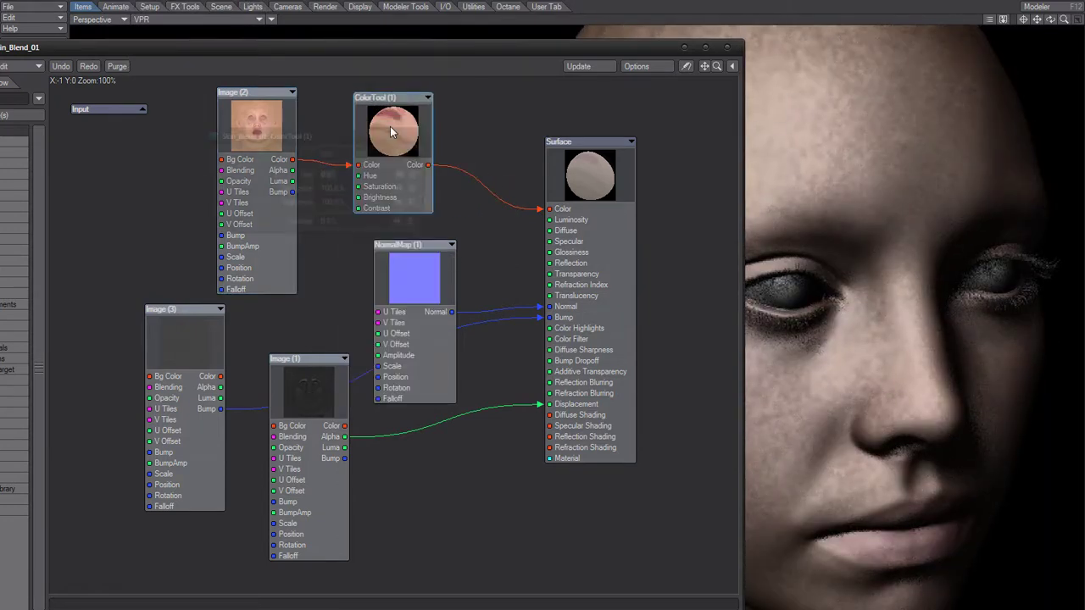
pyautogui.press('Tab')
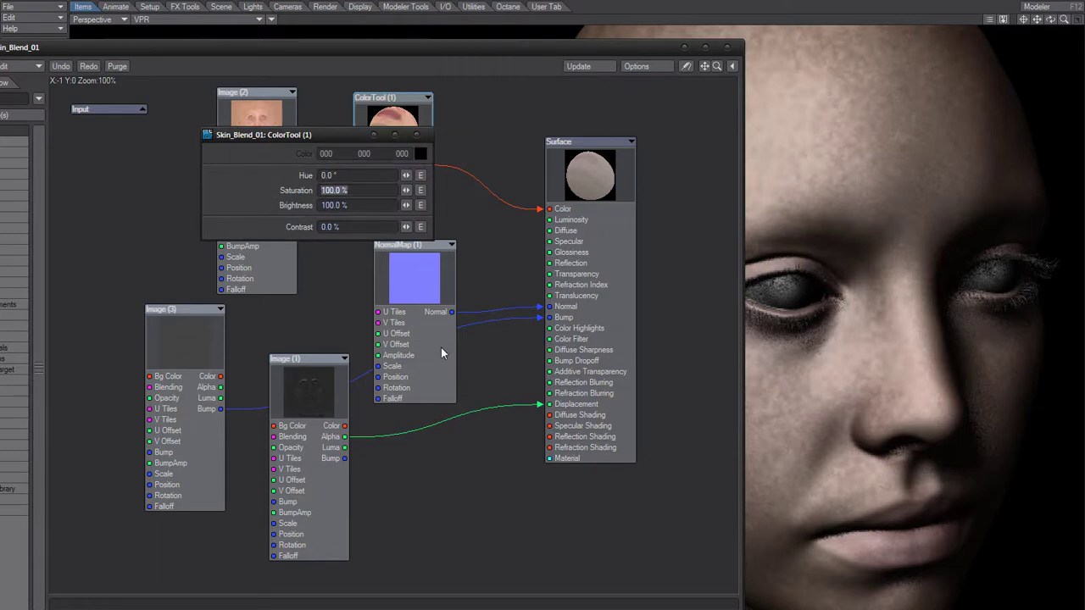
pyautogui.write('150')
pyautogui.press('Tab')
pyautogui.press('Tab')
pyautogui.write('50')
pyautogui.press('Tab')
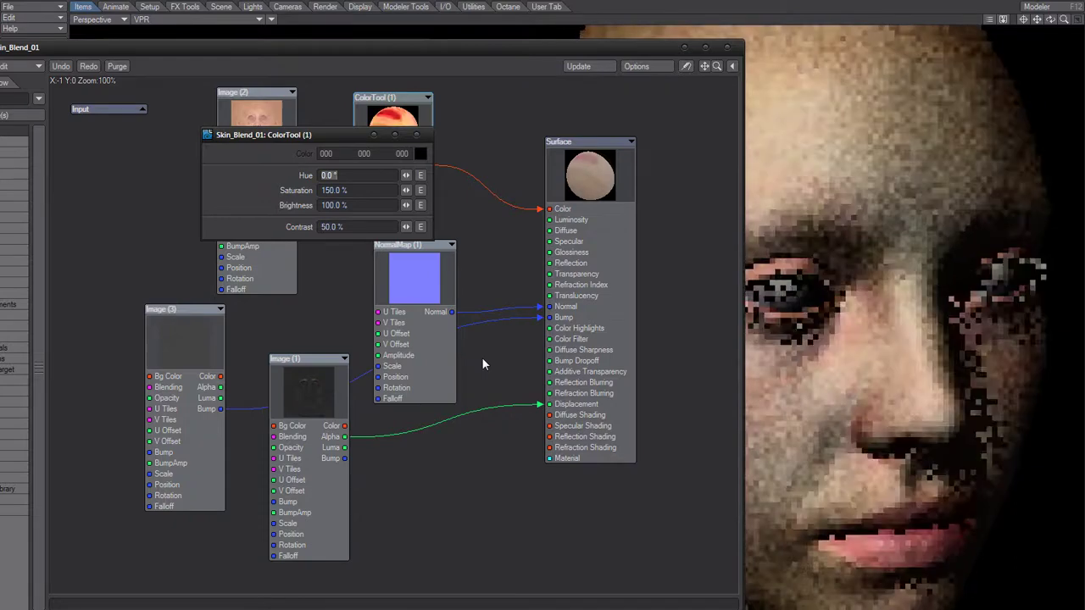
# - Raise the ColorTool (1) saturation to 200%, close its settings and move the node editor aside to uncover the head
pyautogui.press('Tab')
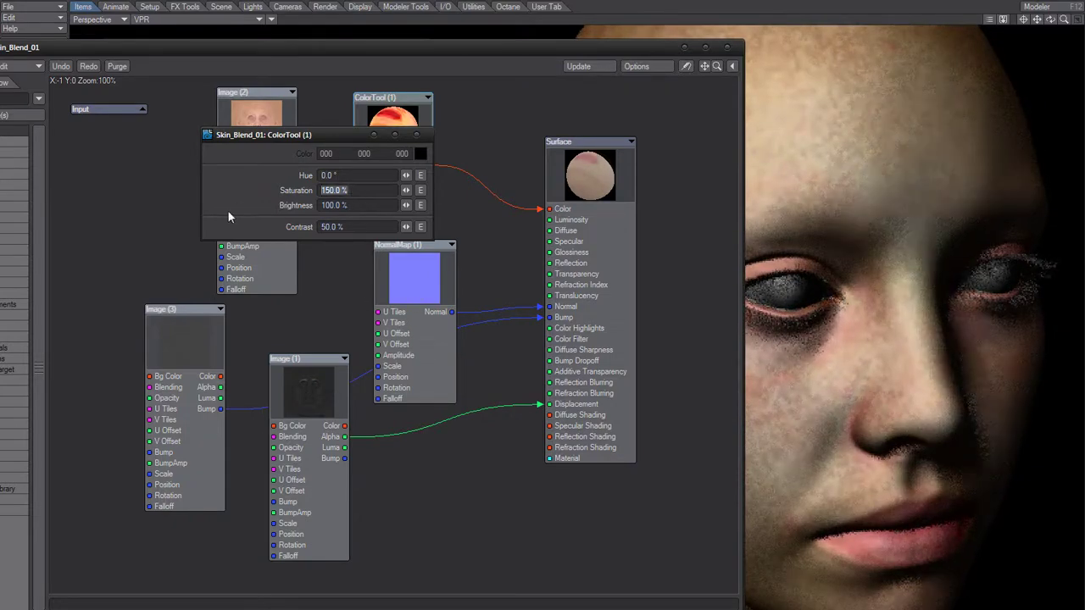
pyautogui.write('200')
pyautogui.press('Tab')
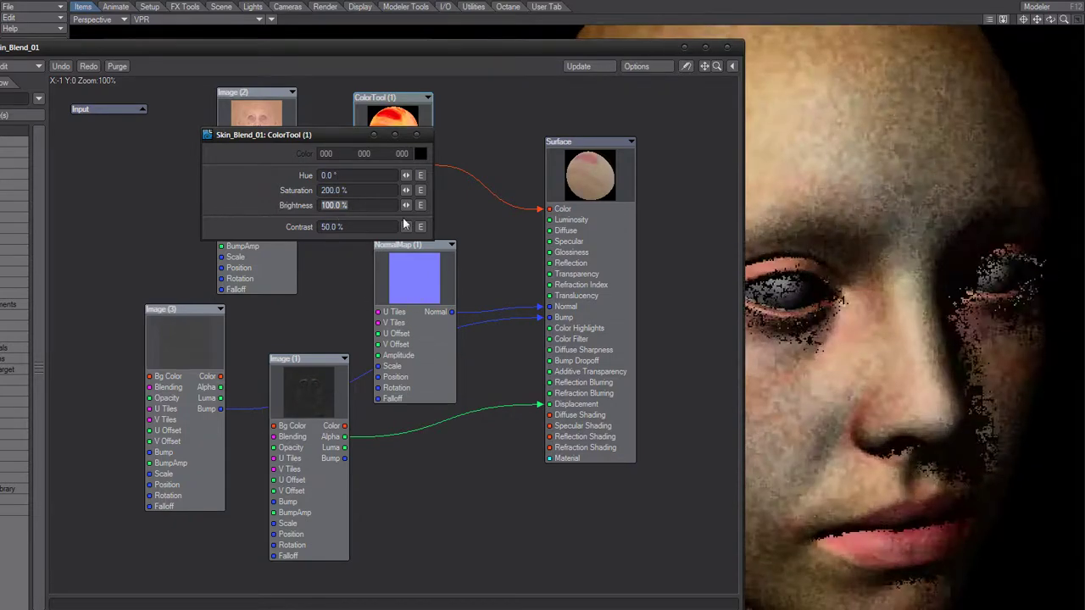
pyautogui.click(425, 134)
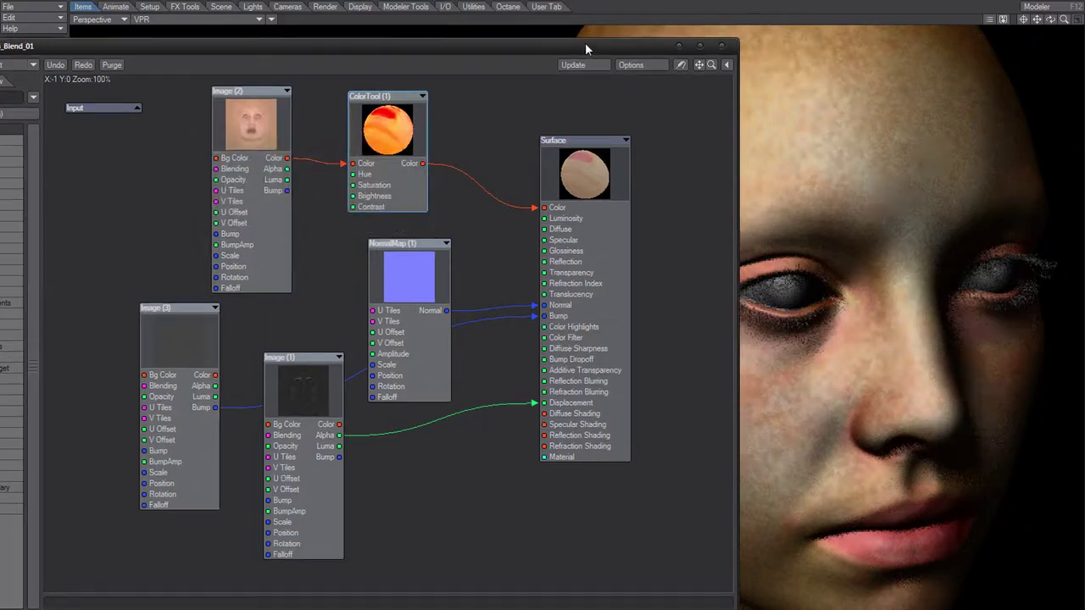
pyautogui.moveTo(584, 44); pyautogui.dragTo(307, 61)
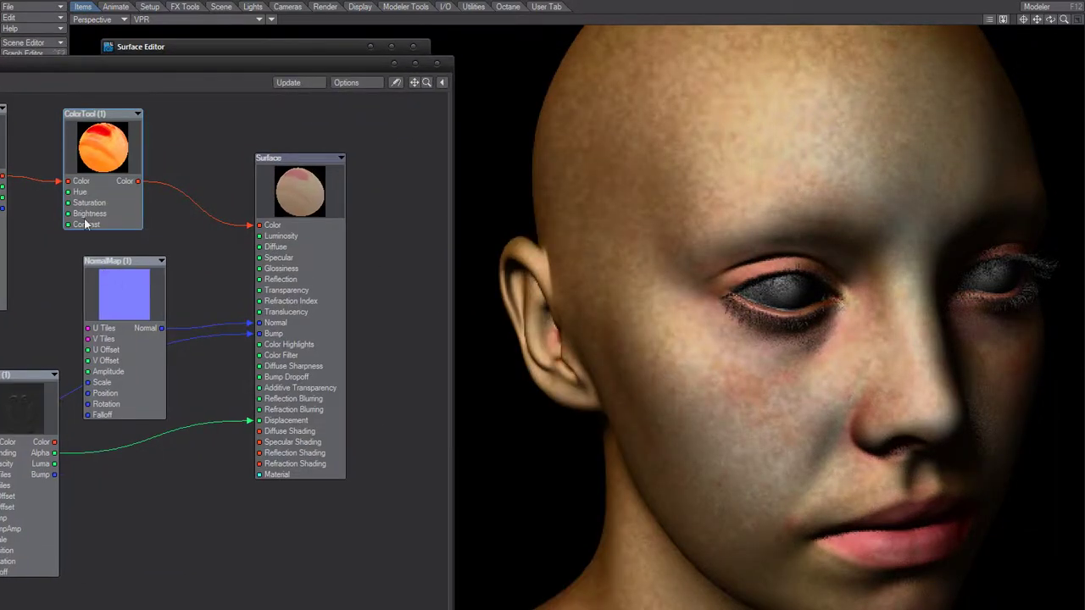
# - Reopen the ColorTool (1) settings and set the contrast to 80%
pyautogui.rightClick(91, 277)
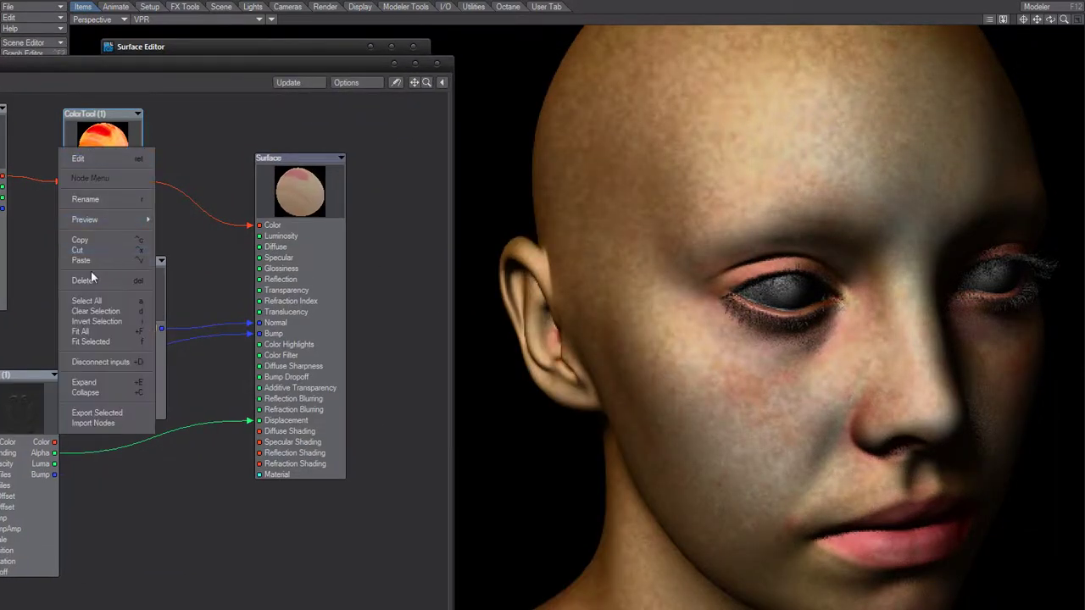
pyautogui.click(106, 159)
pyautogui.click(345, 228)
pyautogui.write('80')
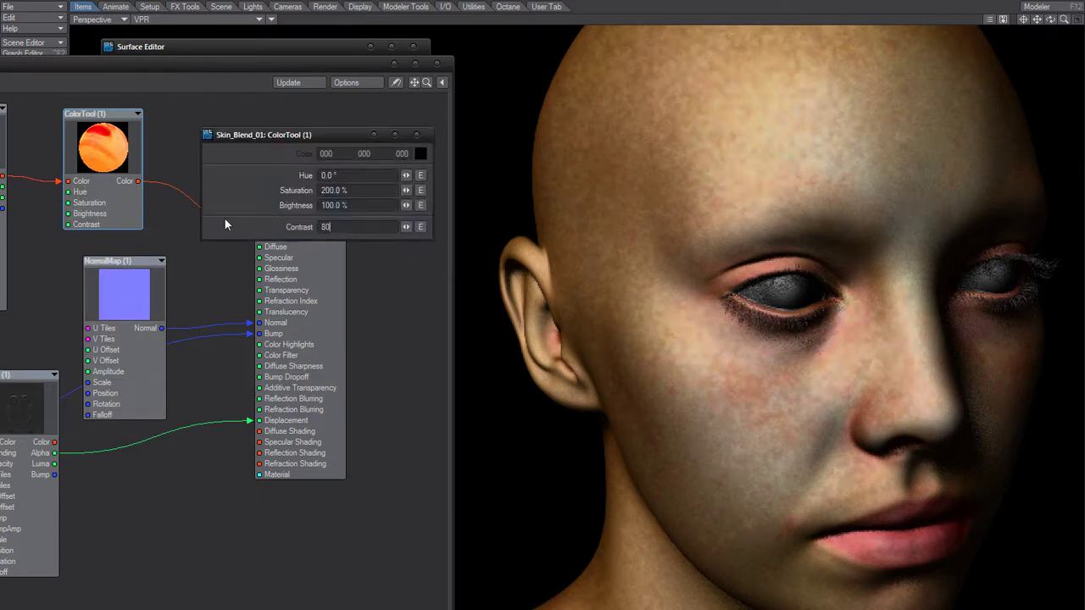
pyautogui.press('Return')
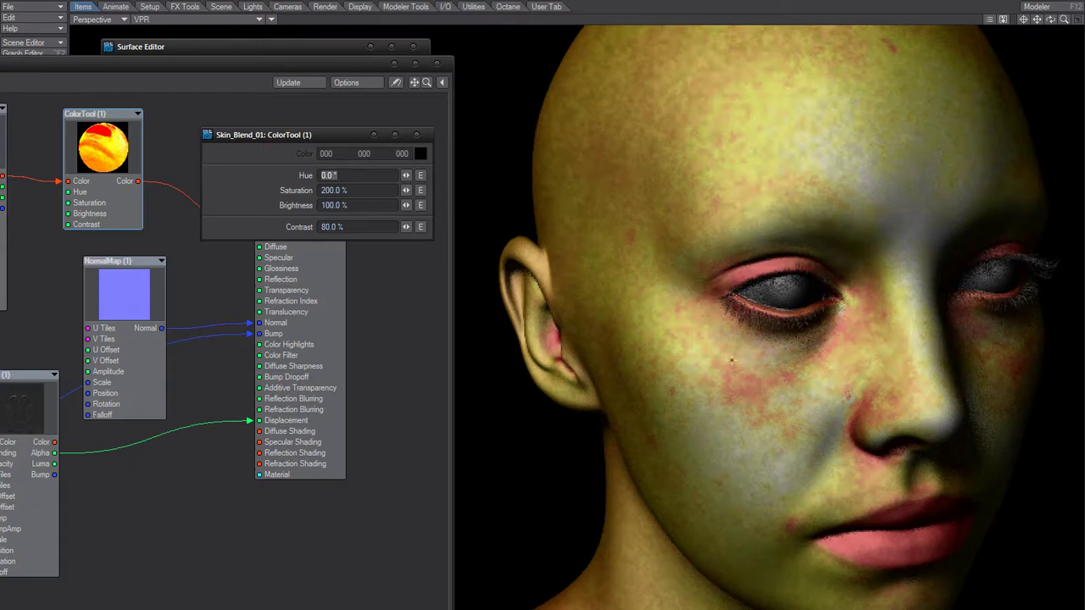
# - Reset the ColorTool (1) saturation to 100% and contrast to 0%, close its settings and reposition the node editor
pyautogui.click(356, 189)
pyautogui.write('100')
pyautogui.press('Tab')
pyautogui.press('Tab')
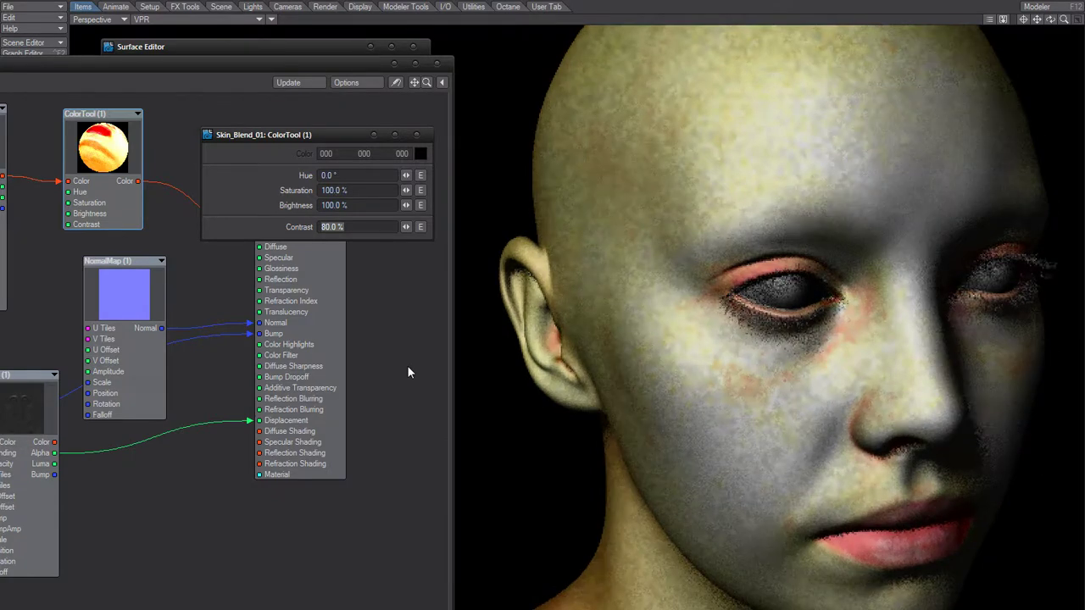
pyautogui.write('0')
pyautogui.press('Tab')
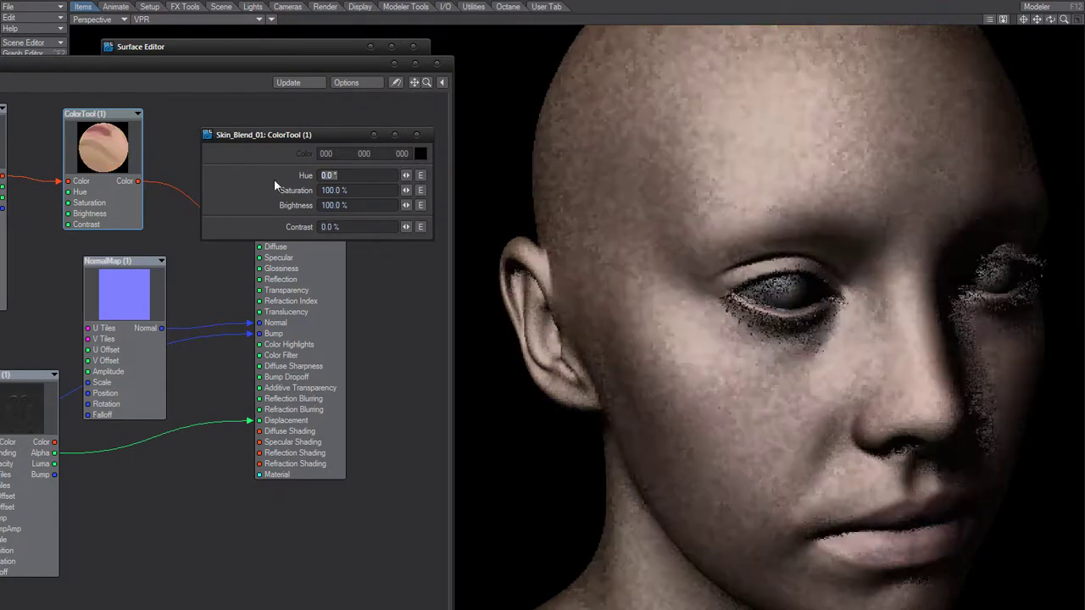
pyautogui.click(416, 136)
pyautogui.moveTo(246, 67); pyautogui.dragTo(326, 62)
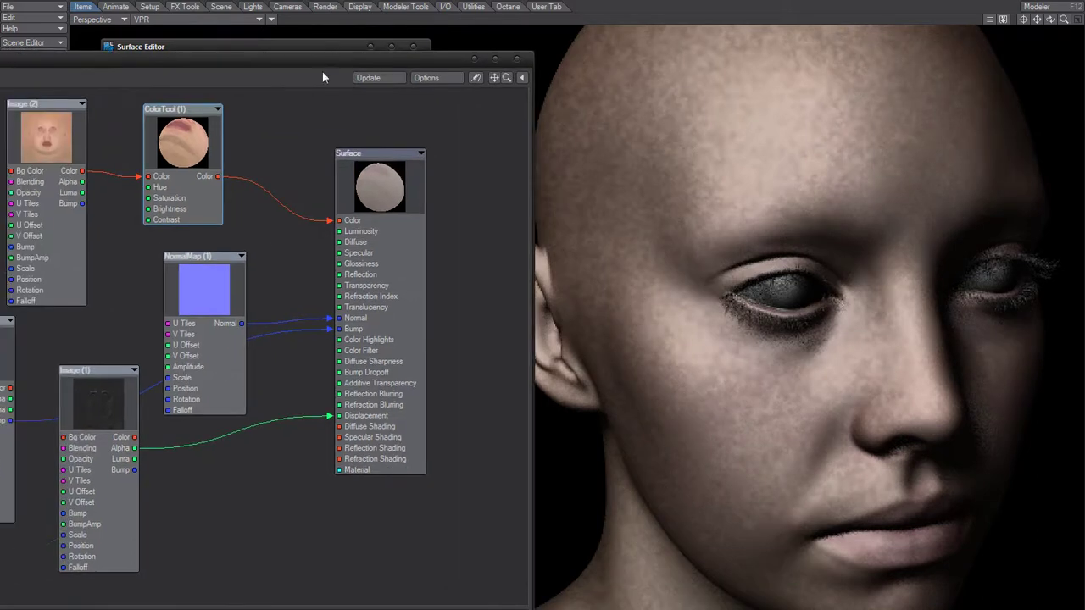
# - Nudge the NormalMap (1) node slightly up and set its amplitude to 1000%
pyautogui.moveTo(208, 261); pyautogui.dragTo(211, 258)
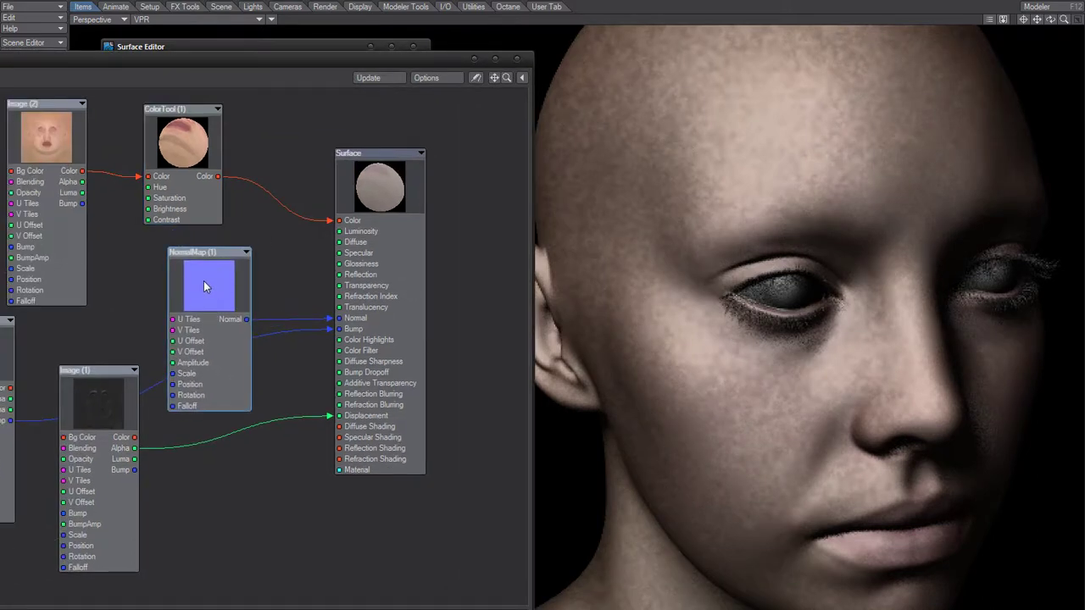
pyautogui.rightClick(203, 281)
pyautogui.click(203, 259)
pyautogui.moveTo(203, 259); pyautogui.dragTo(211, 256)
pyautogui.rightClick(211, 265)
pyautogui.click(213, 269)
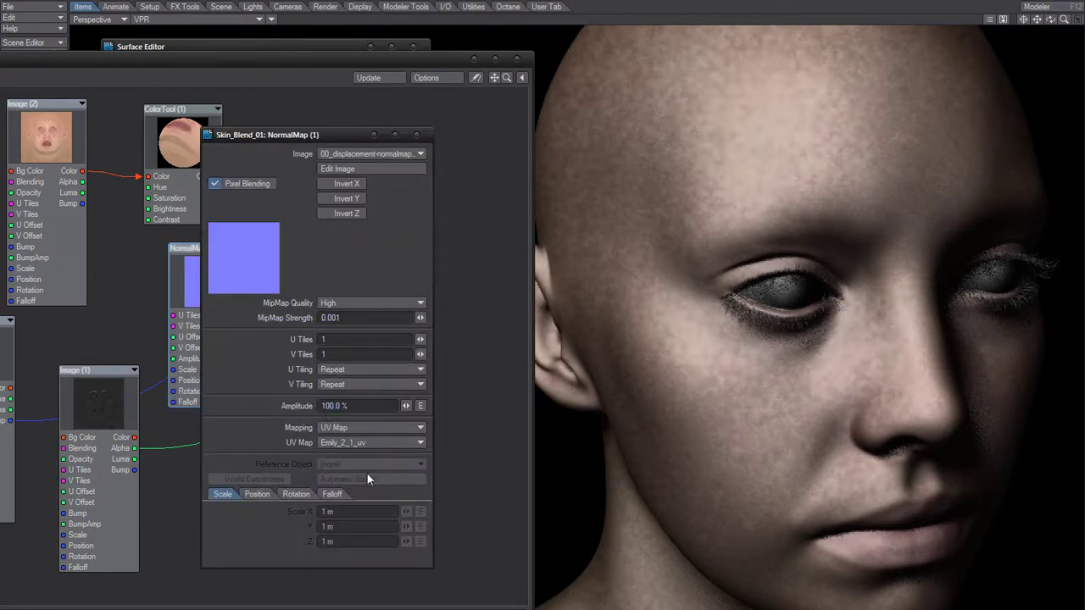
pyautogui.write('1000')
pyautogui.press('Tab')
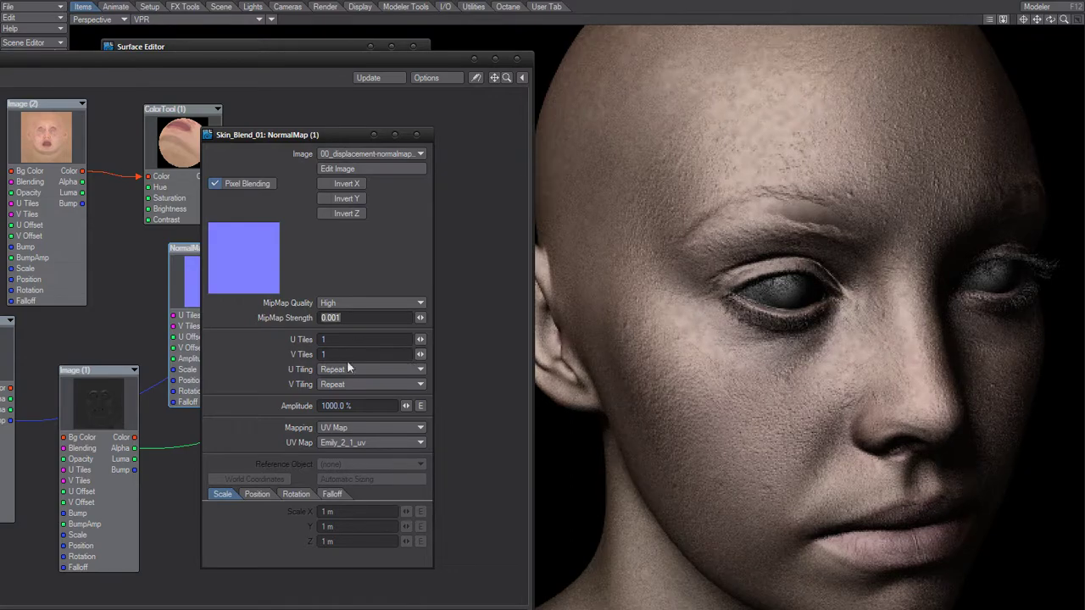
# - Set the NormalMap (1) amplitude to 3000%
pyautogui.click(335, 406)
pyautogui.write('3000')
pyautogui.press('Tab')
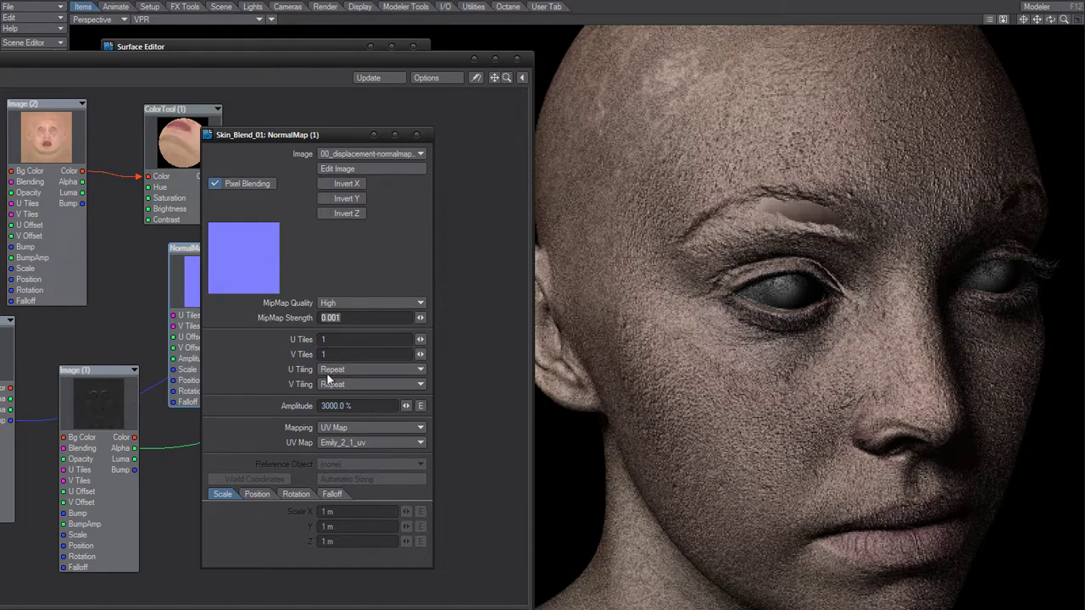
# - Return the NormalMap (1) amplitude to 1000% and close the node's settings
pyautogui.moveTo(339, 406); pyautogui.dragTo(288, 415)
pyautogui.write('10')
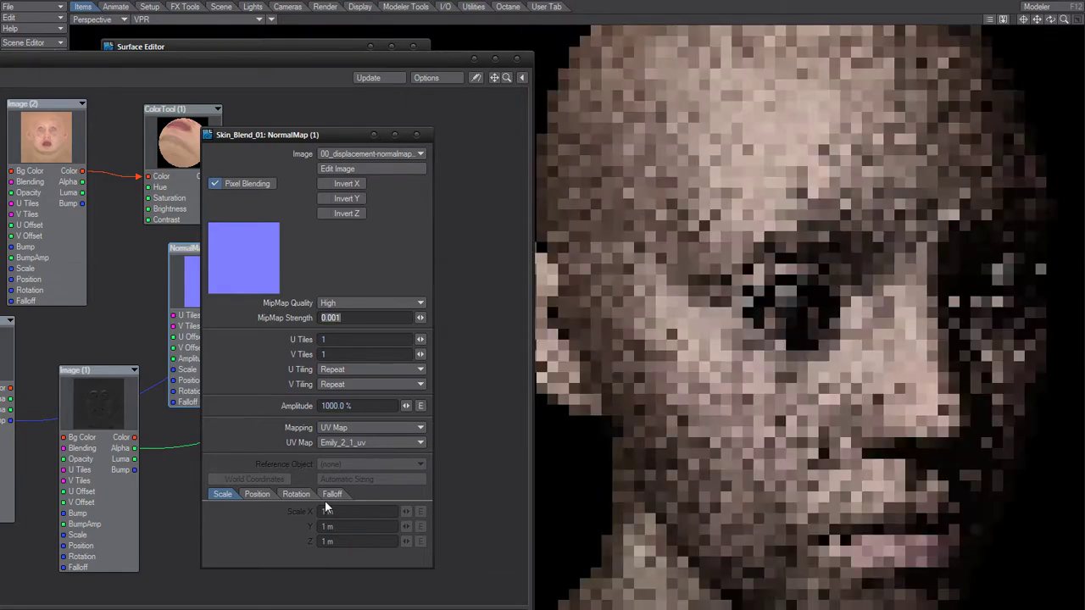
pyautogui.click(416, 135)
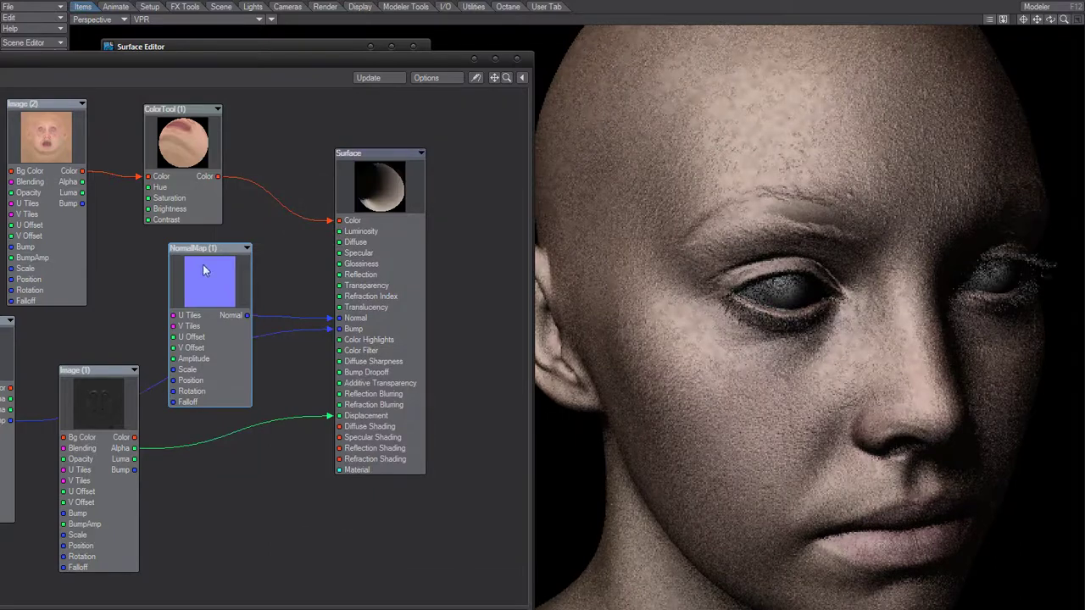
# - Move the Image (3) node beside Image (1) and set its bump amplitude to 1000%
pyautogui.moveTo(1, 348); pyautogui.dragTo(214, 372)
pyautogui.rightClick(176, 356)
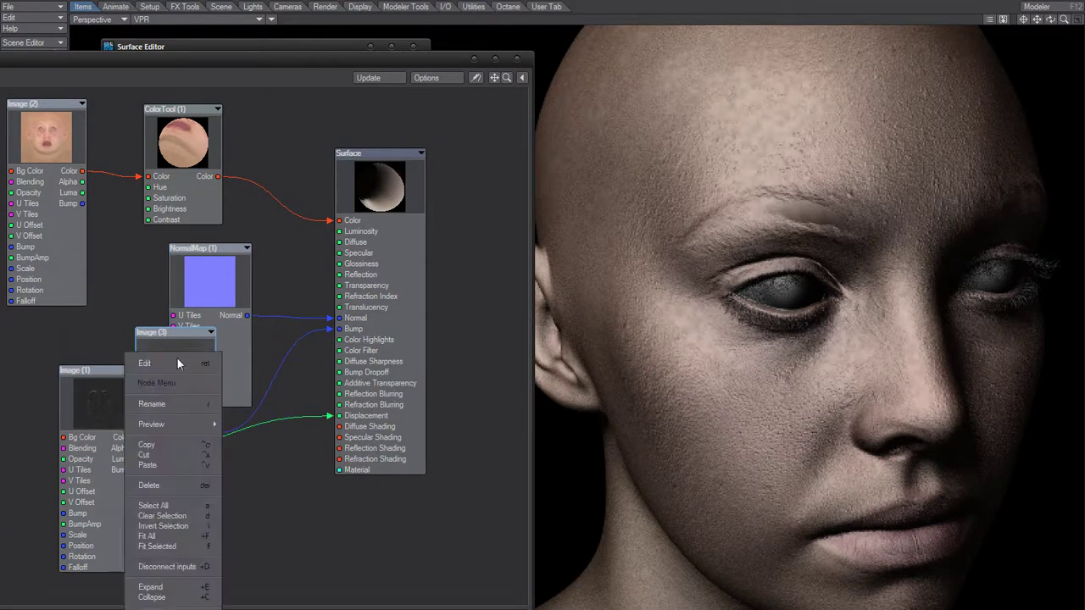
pyautogui.click(187, 362)
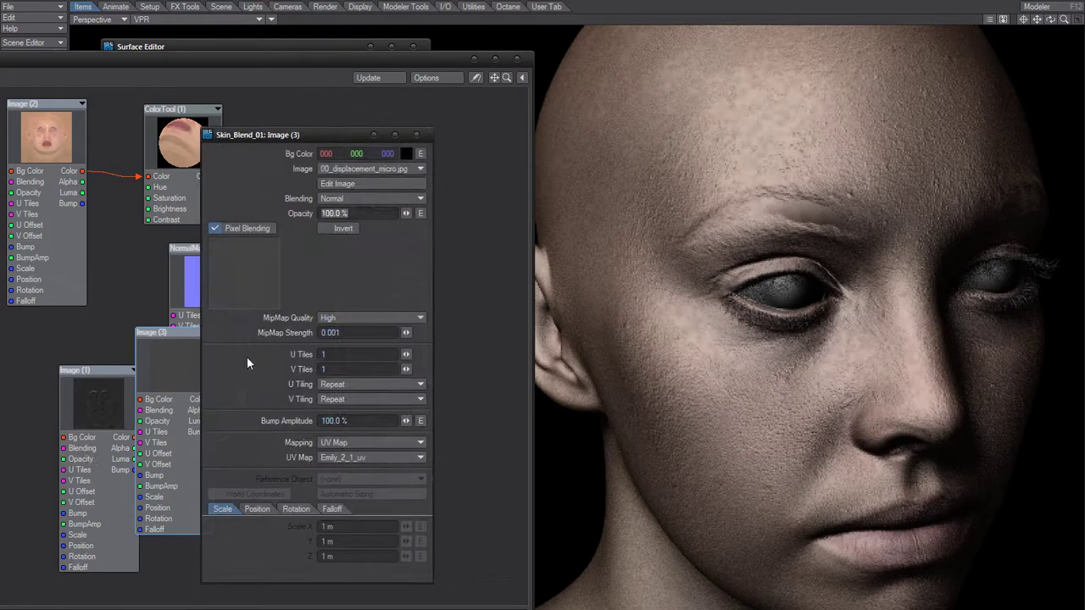
pyautogui.click(334, 421)
pyautogui.write('0')
pyautogui.press('Tab')
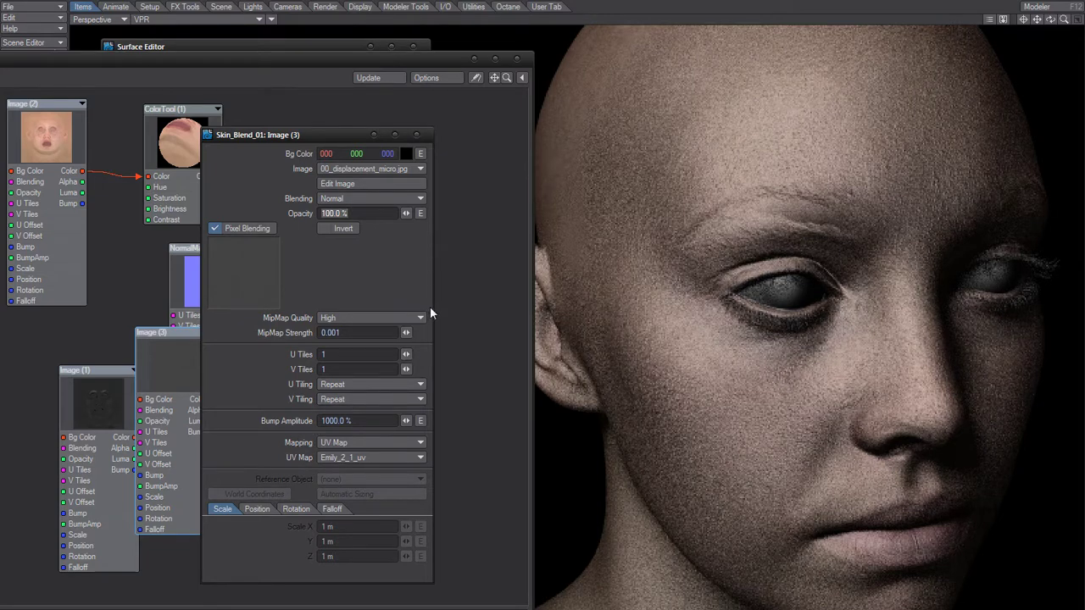
# - Set the Image (3) bump amplitude back to 100% and close the node's settings
pyautogui.click(336, 420)
pyautogui.press('BackSpace')
pyautogui.press('Tab')
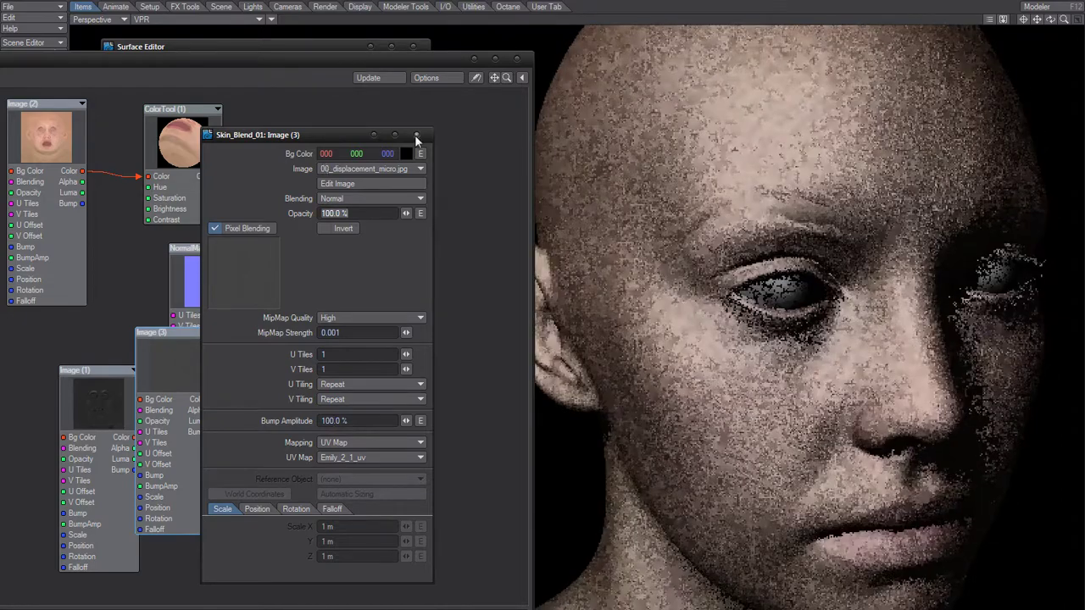
pyautogui.click(416, 135)
# - Reposition the node editor and move the Image (1) node clear of the overlapping Image (3) node
pyautogui.moveTo(353, 58); pyautogui.dragTo(455, 68)
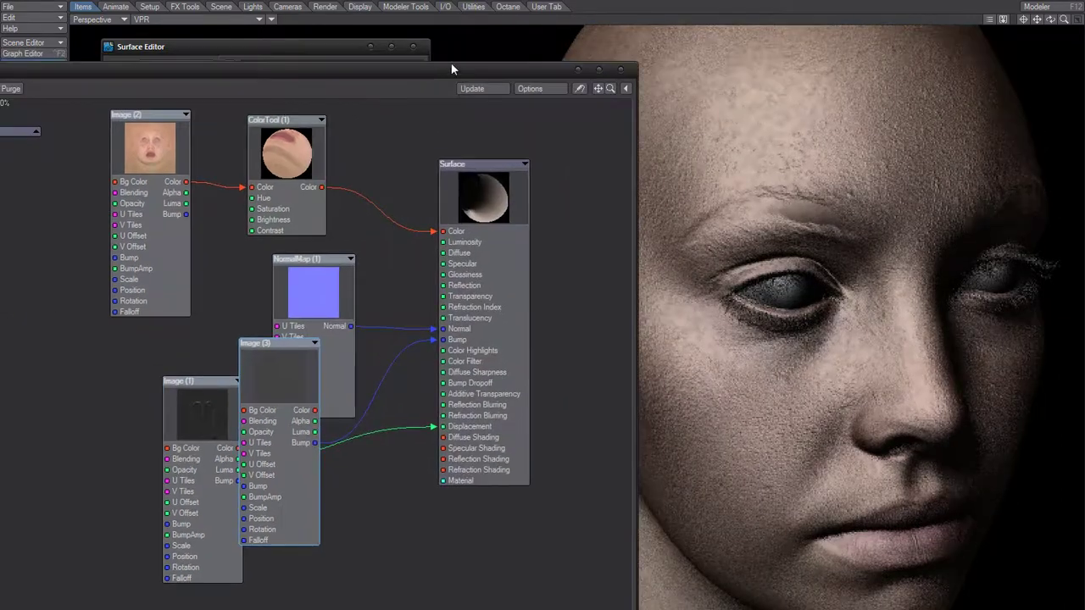
pyautogui.moveTo(211, 382); pyautogui.dragTo(124, 370)
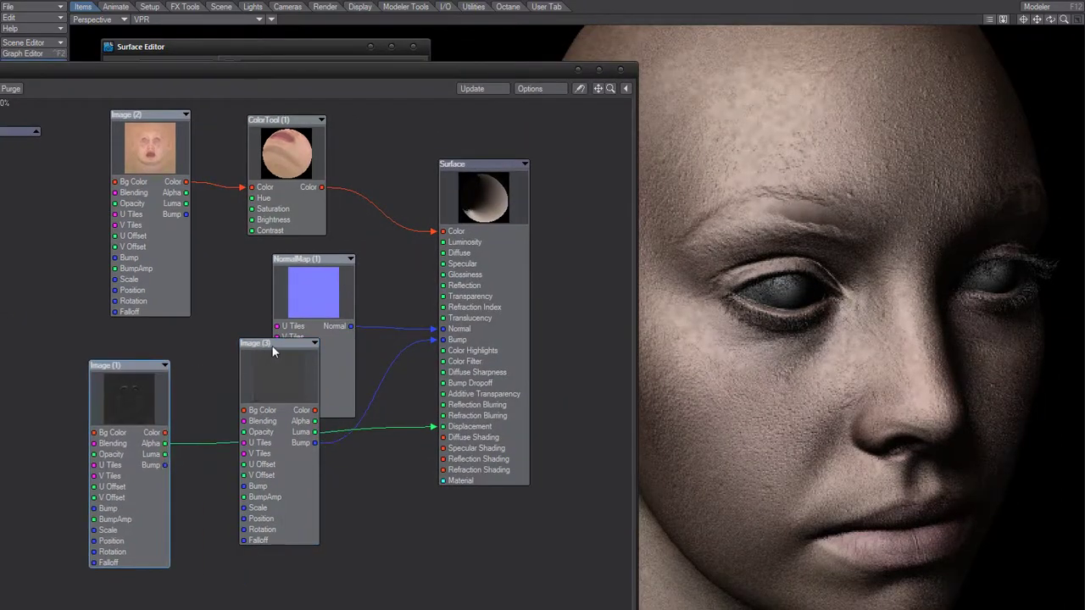
# - Arrange the Image (3) and Image (1) nodes side by side, with Image (3) clear of the NormalMap (1) node
pyautogui.moveTo(272, 345); pyautogui.dragTo(217, 362)
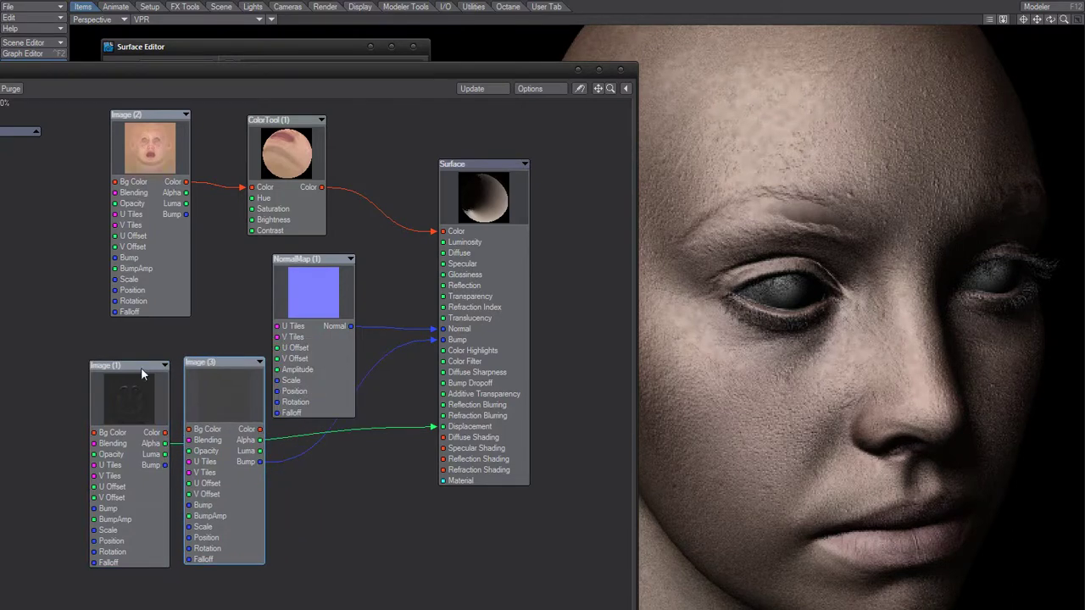
pyautogui.moveTo(141, 367); pyautogui.dragTo(144, 344)
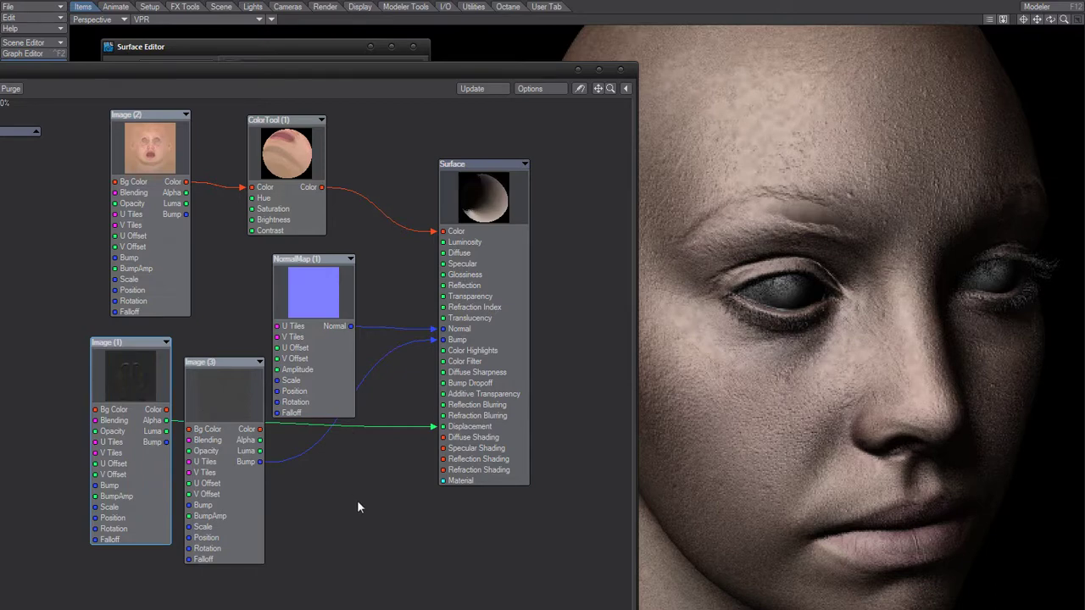
# - Set the NormalMap (1) amplitude to 100%, then close its settings and the node editor
pyautogui.click(314, 297)
pyautogui.rightClick(318, 307)
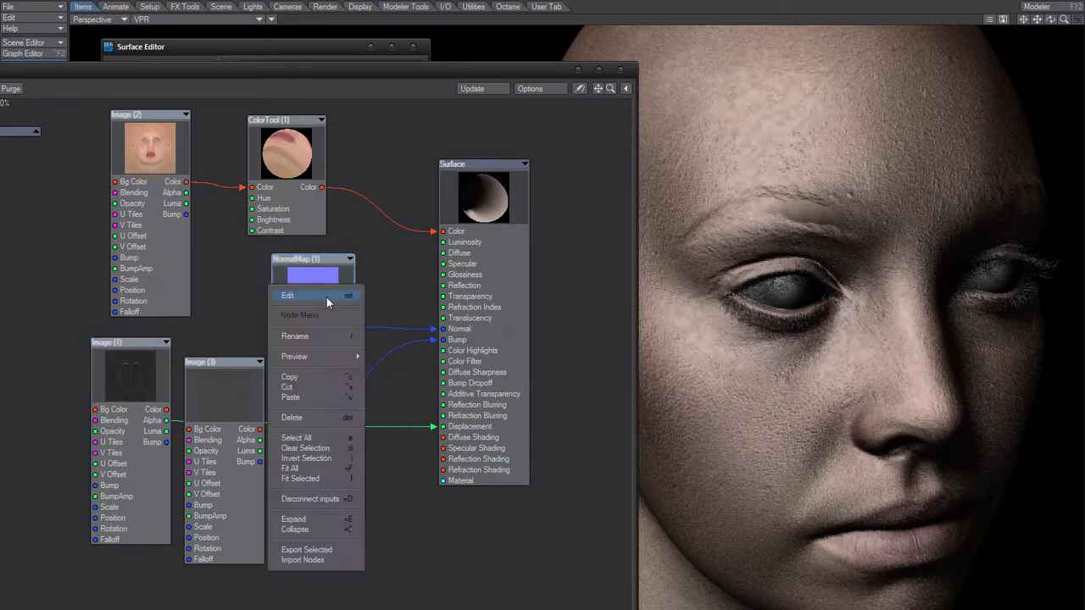
pyautogui.click(322, 297)
pyautogui.click(337, 405)
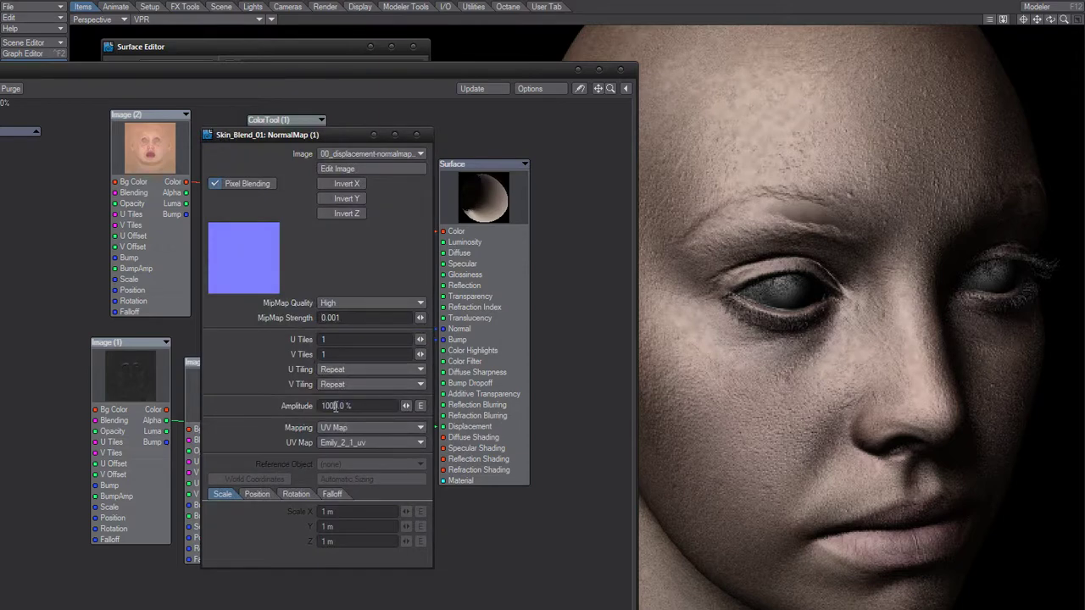
pyautogui.press('BackSpace')
pyautogui.press('Return')
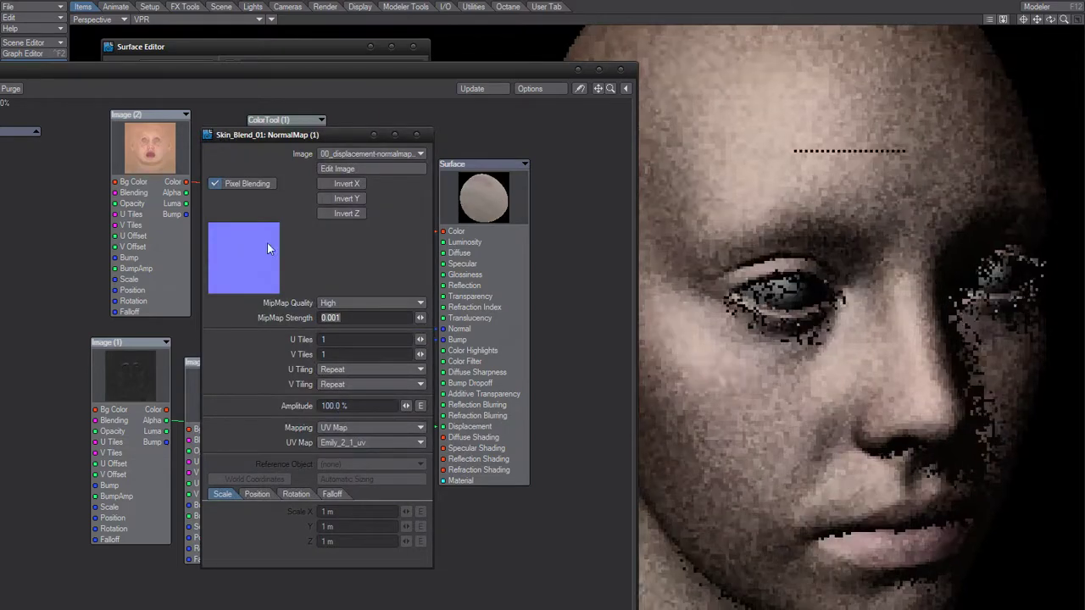
pyautogui.click(416, 135)
pyautogui.moveTo(424, 71)
pyautogui.mouseDown()
pyautogui.moveTo(457, 76)
pyautogui.moveTo(432, 80)
pyautogui.mouseUp()
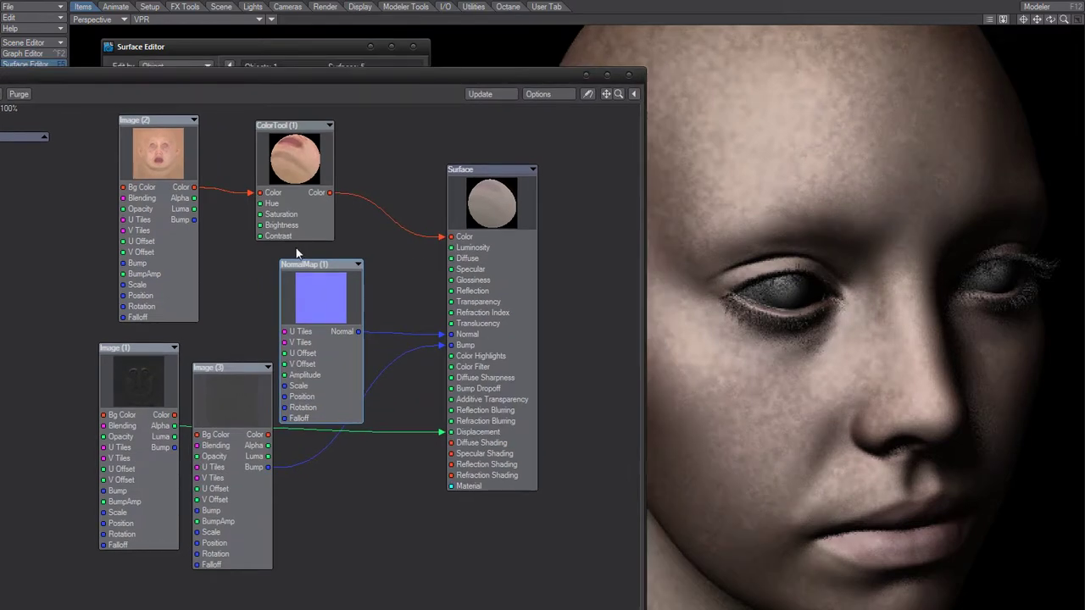
pyautogui.click(629, 77)
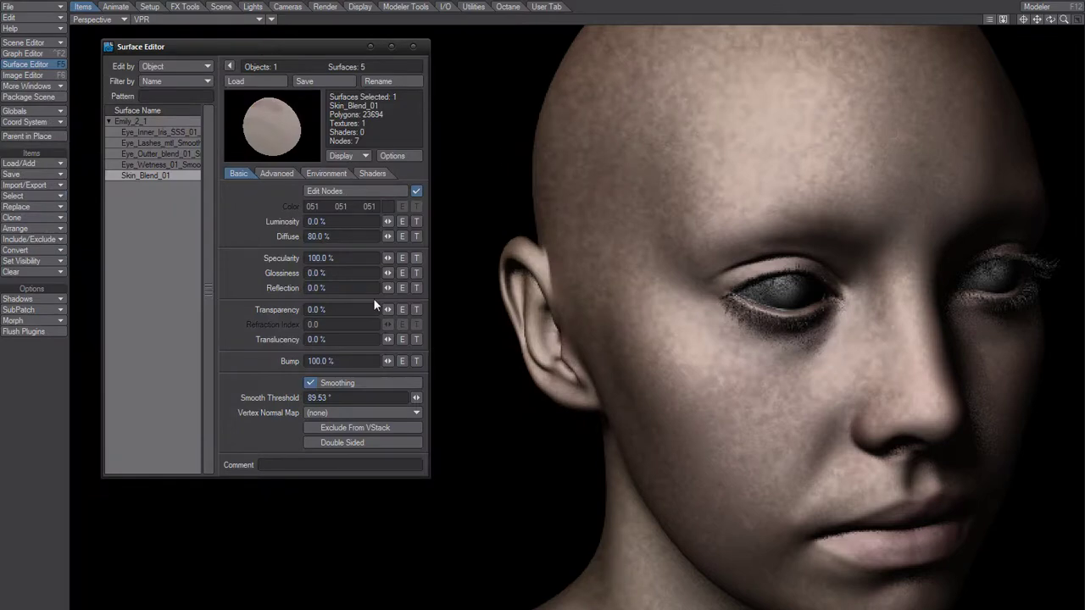
# - Review the settings of Emily's eye wetness, outer eye, eyelash and inner iris surfaces, ending on Skin_Blend_01
pyautogui.click(157, 165)
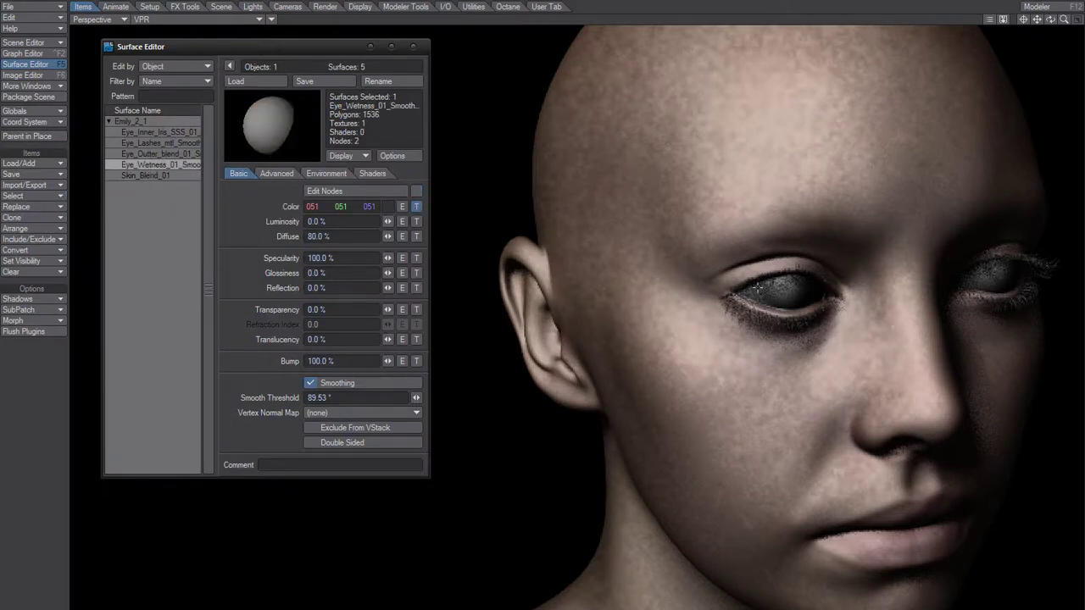
pyautogui.click(155, 152)
pyautogui.click(155, 142)
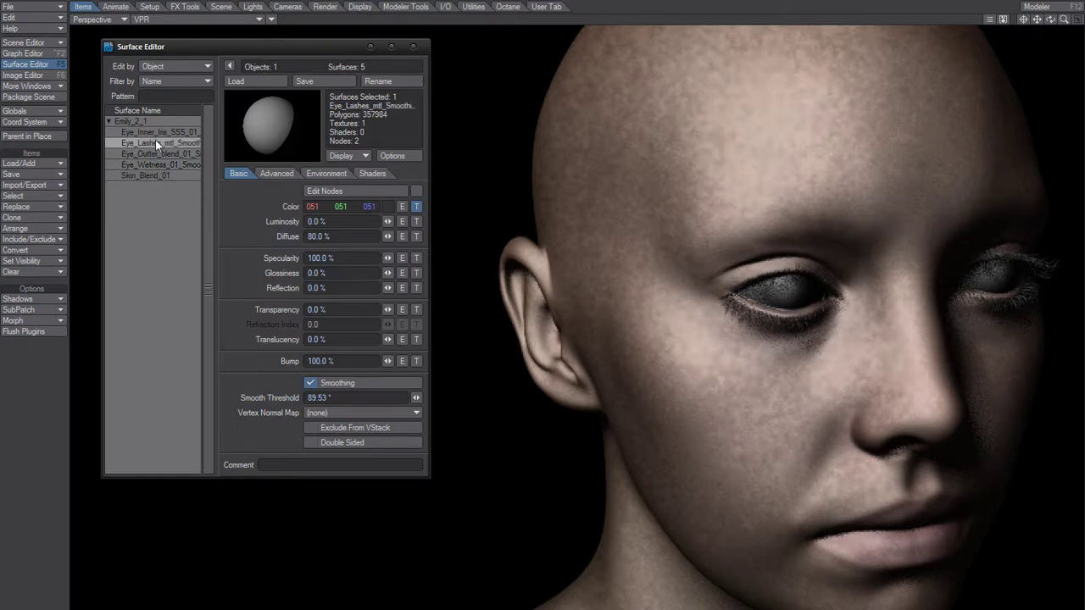
pyautogui.click(156, 133)
pyautogui.click(154, 141)
pyautogui.click(152, 154)
pyautogui.click(149, 164)
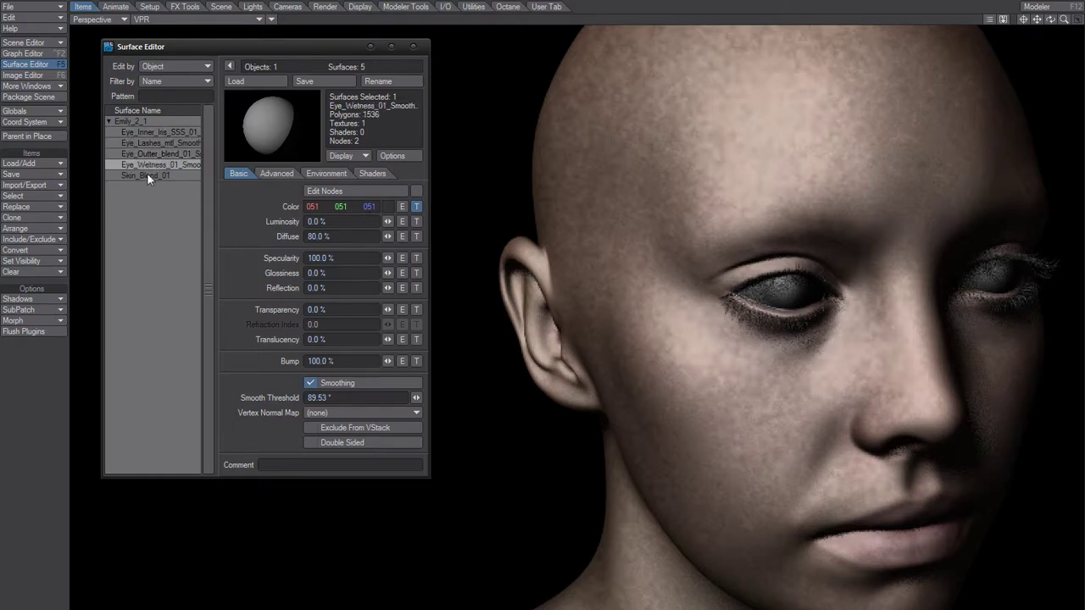
pyautogui.click(150, 178)
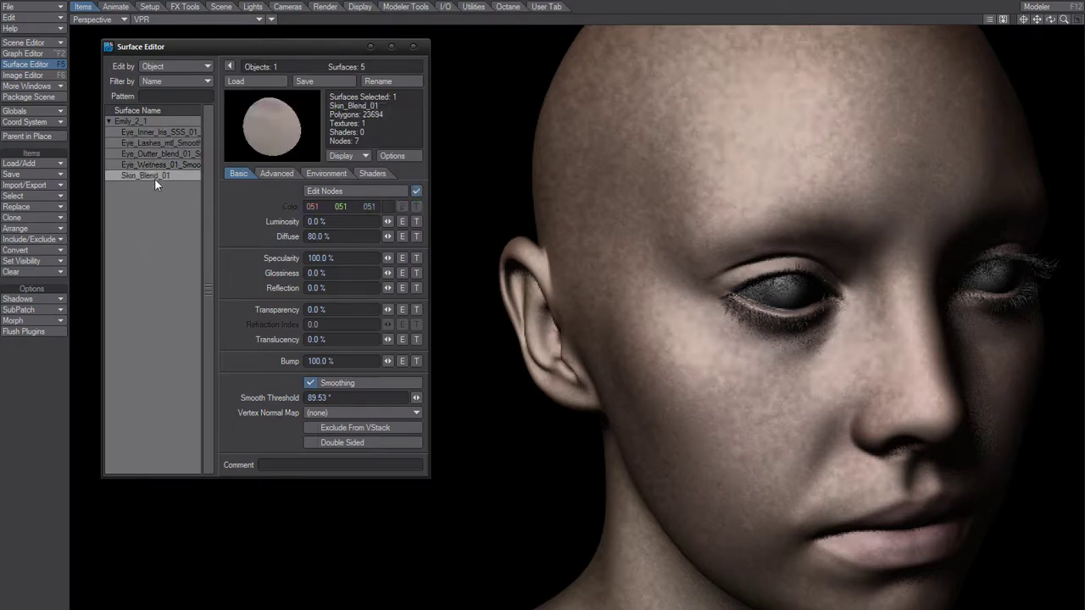